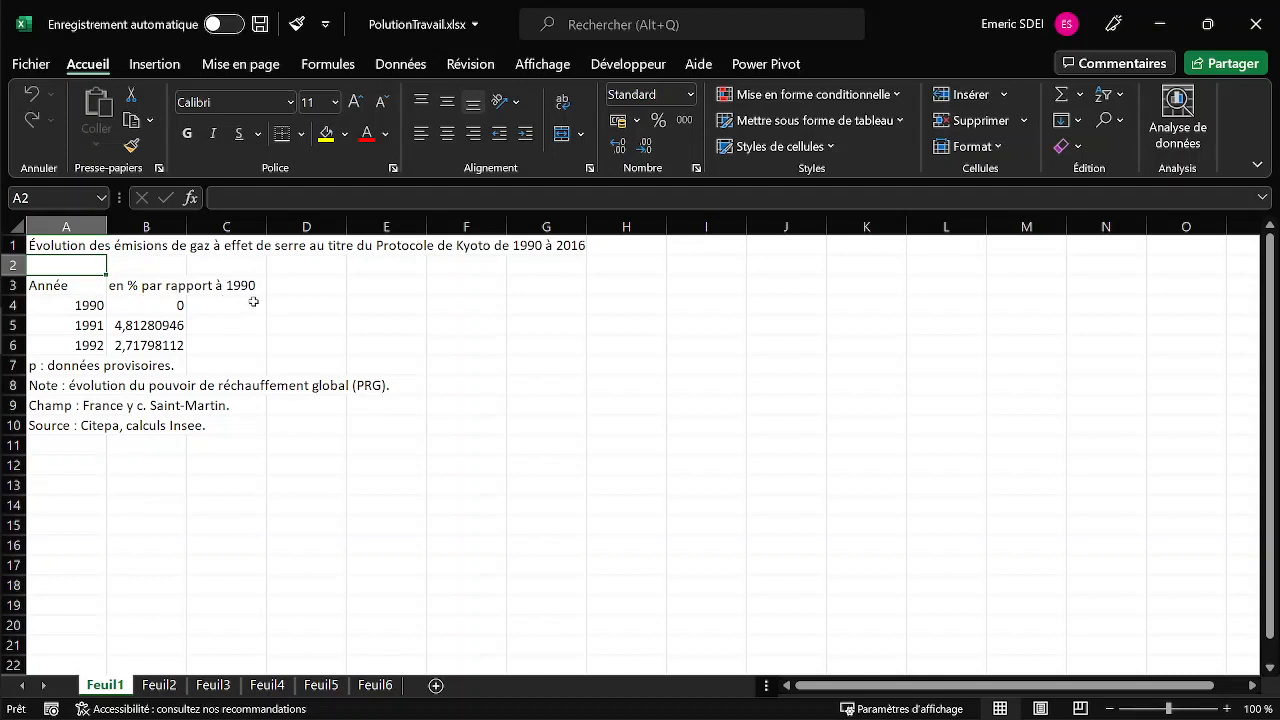
# Step: Review the yearly emissions tables on the sheets of PolutionTravail.xlsx and return to Feuil1
pyautogui.click(165, 686)
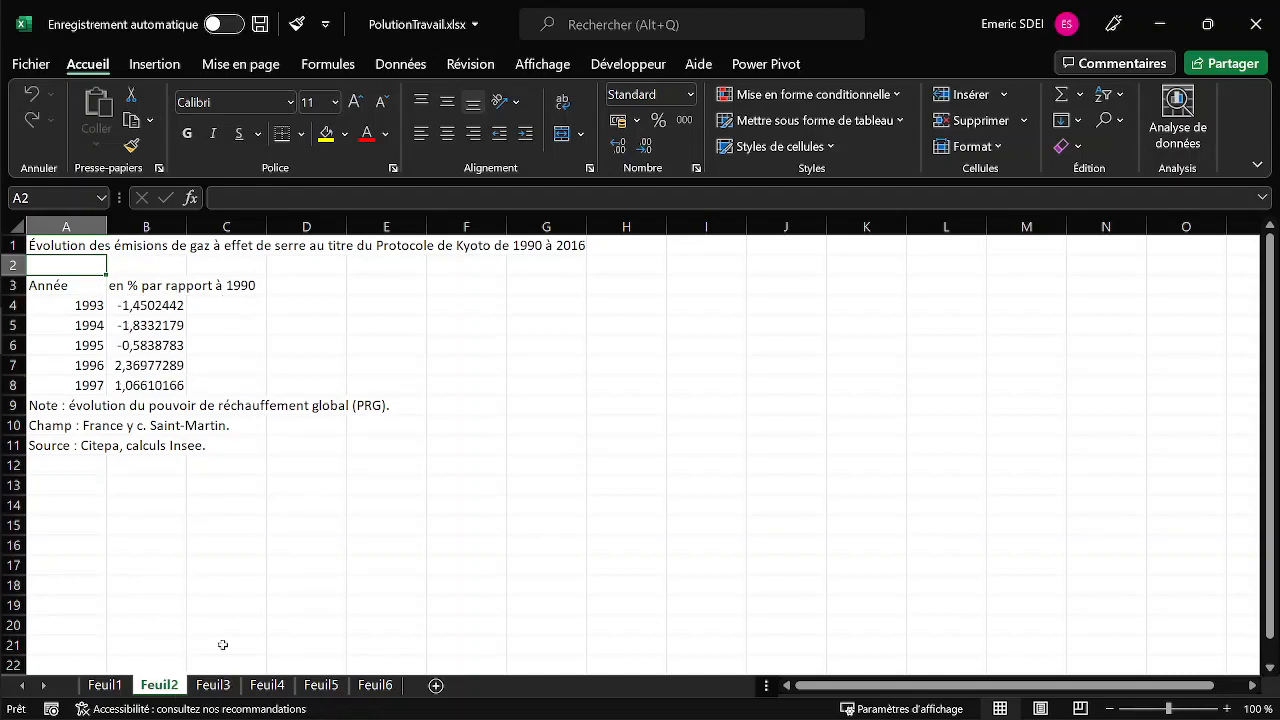
pyautogui.click(213, 685)
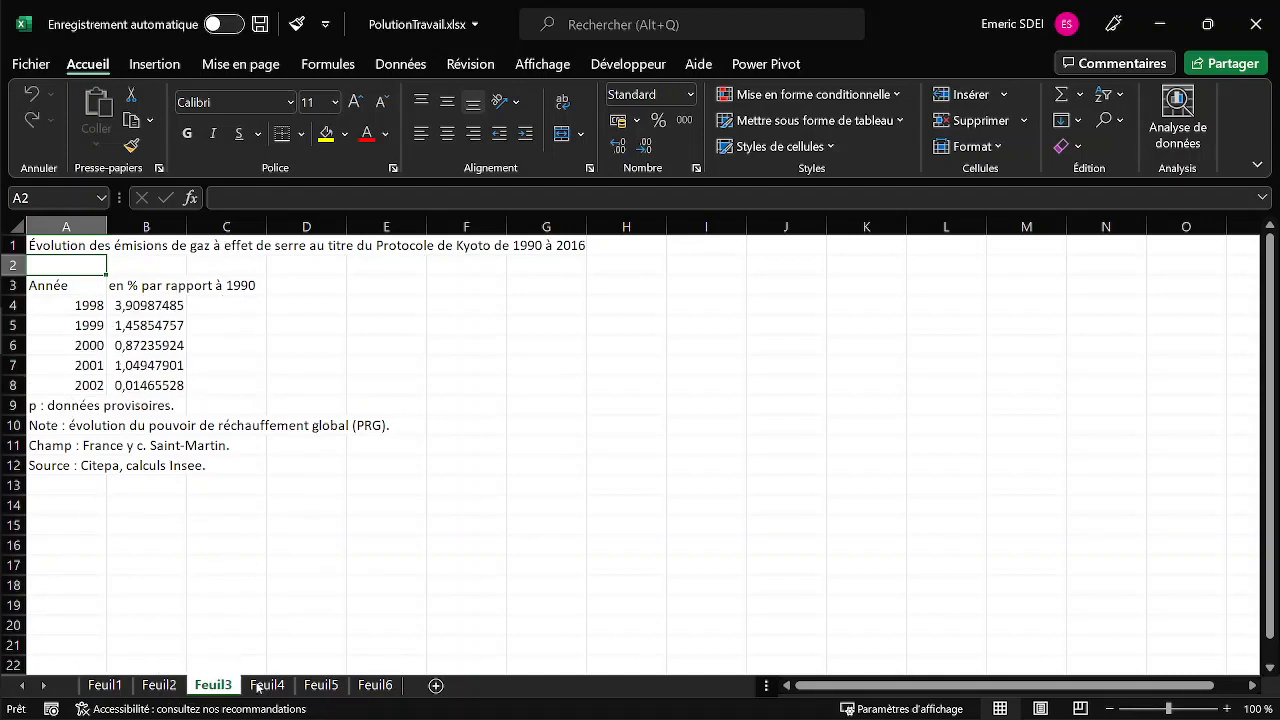
pyautogui.click(267, 685)
pyautogui.click(374, 685)
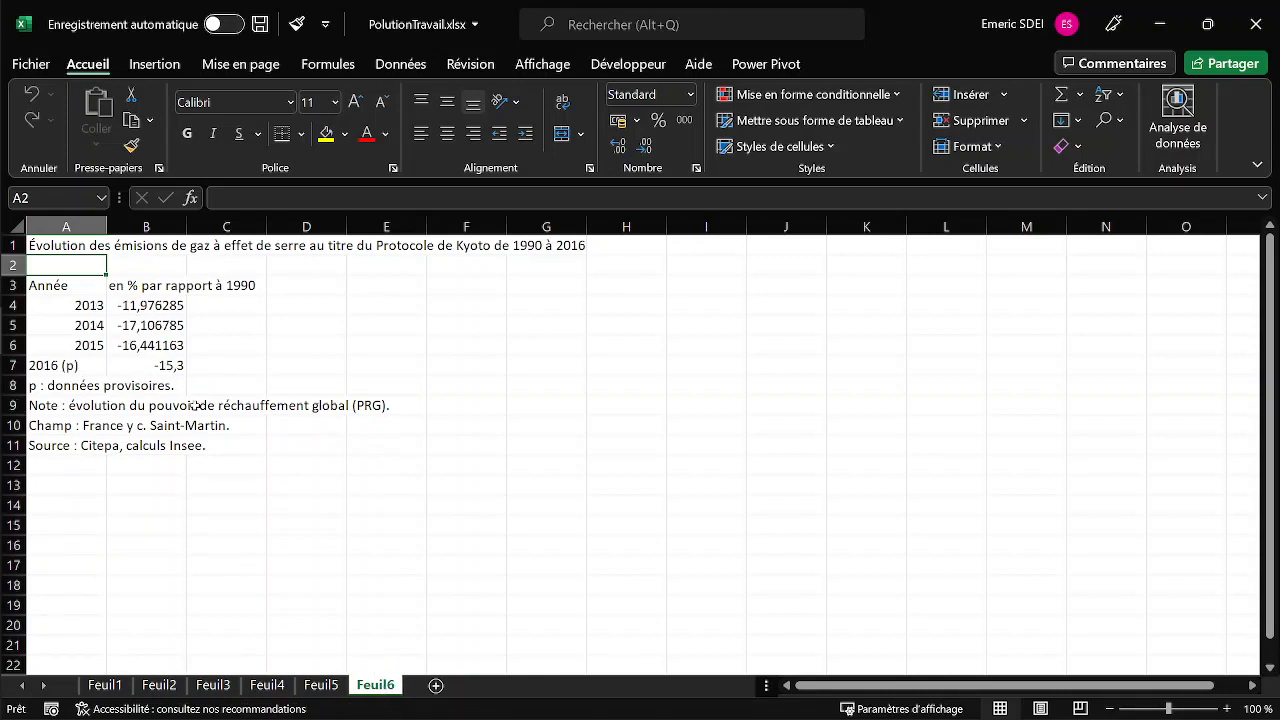
pyautogui.click(112, 686)
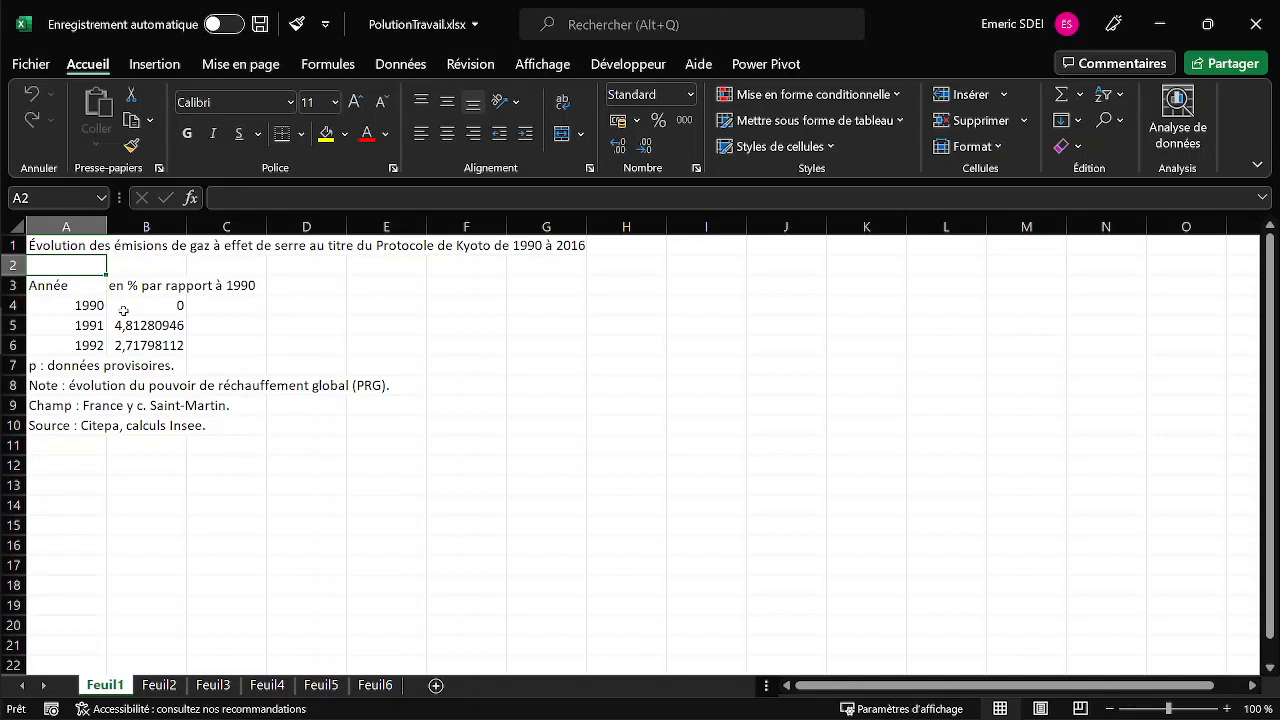
# Step: Create a blank workbook and import PolutionTravail.xlsx into it as a workbook data source
pyautogui.hotkey('ctrl', 'n')
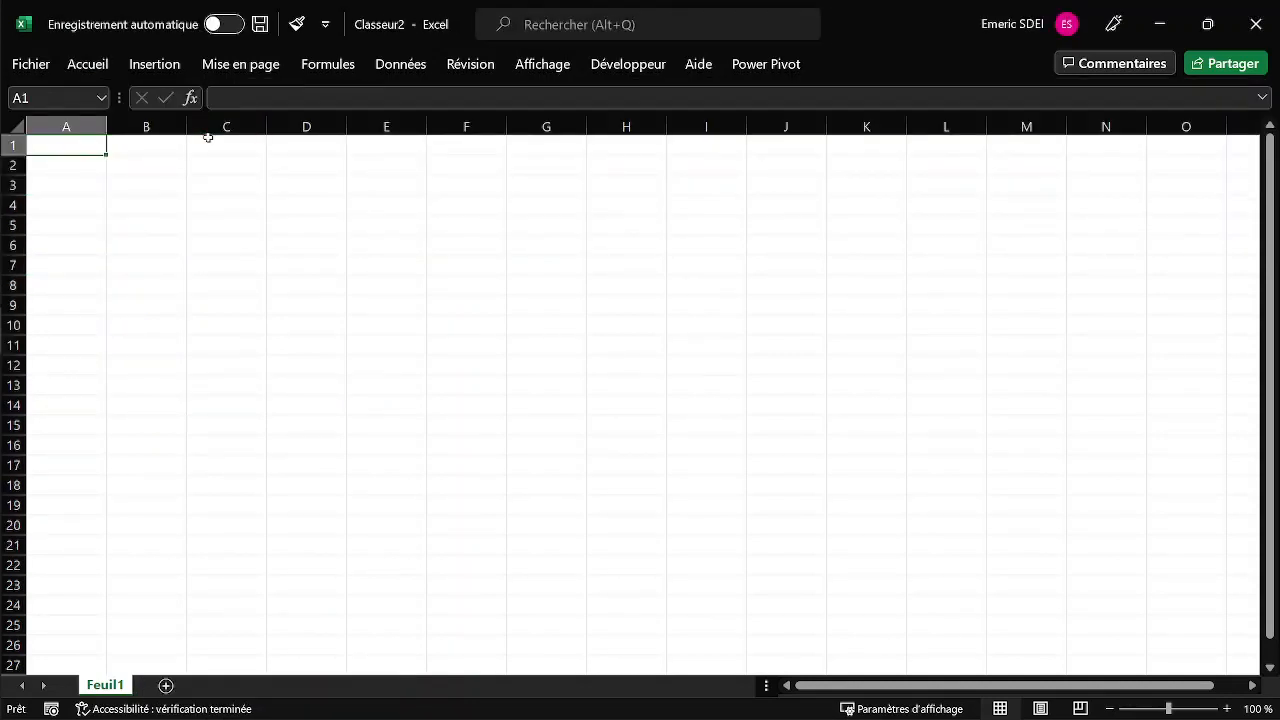
pyautogui.hotkey('ctrl', 'F1')
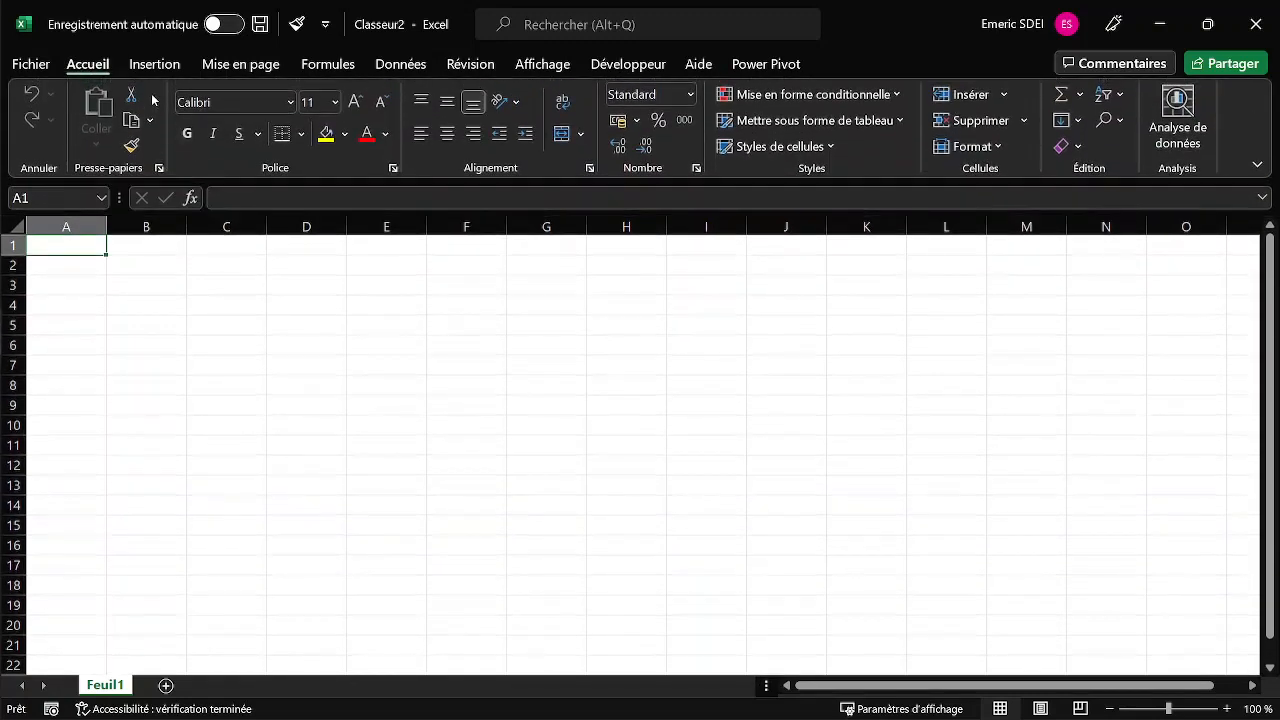
pyautogui.click(411, 70)
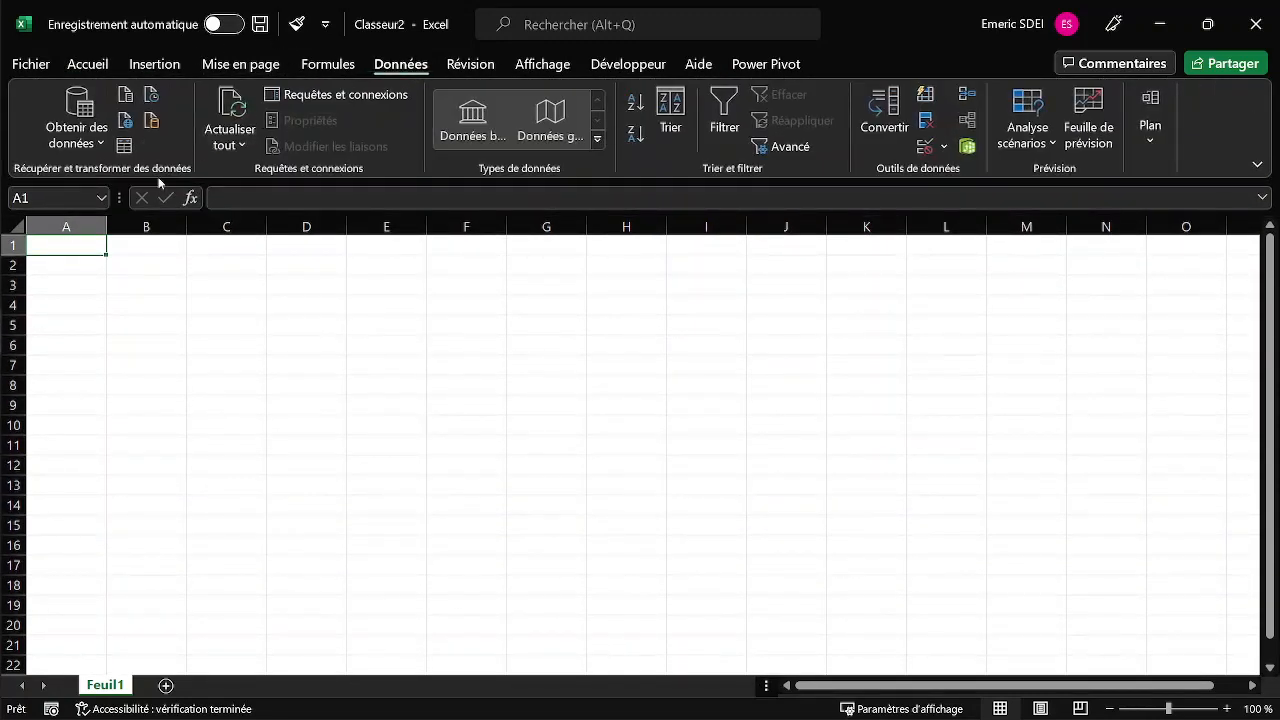
pyautogui.click(76, 120)
pyautogui.moveTo(140, 180)
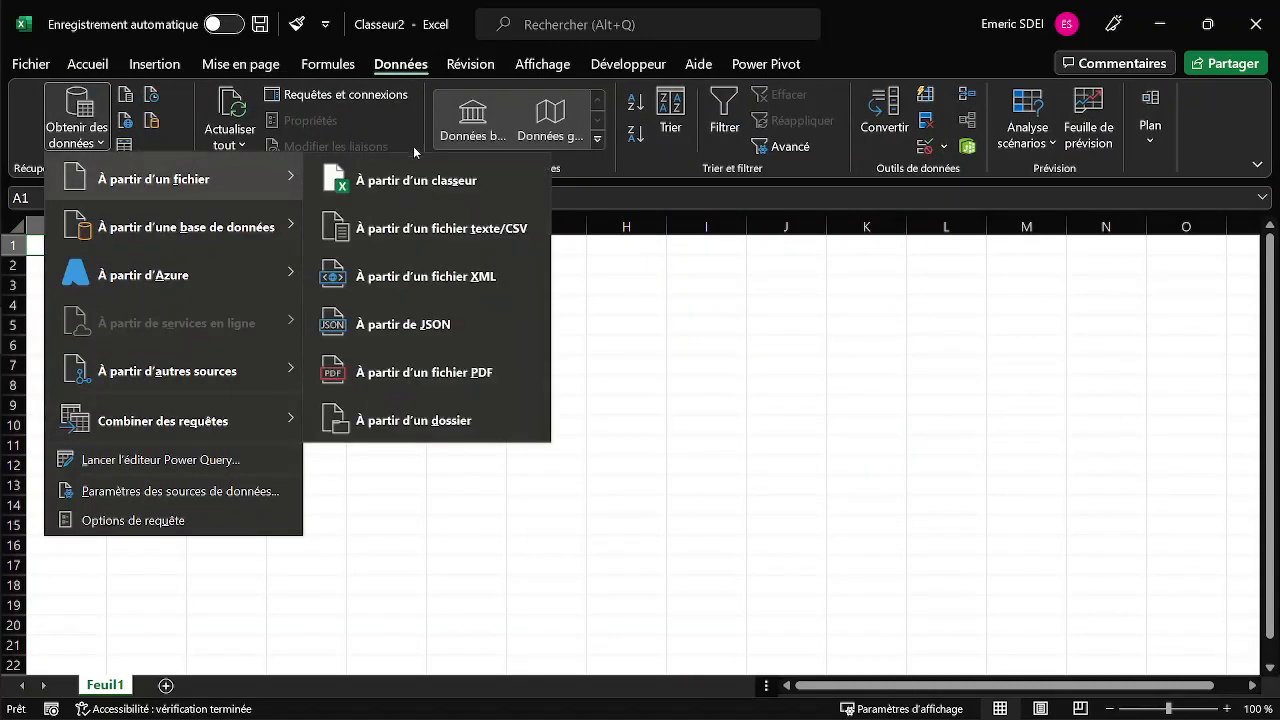
pyautogui.click(428, 181)
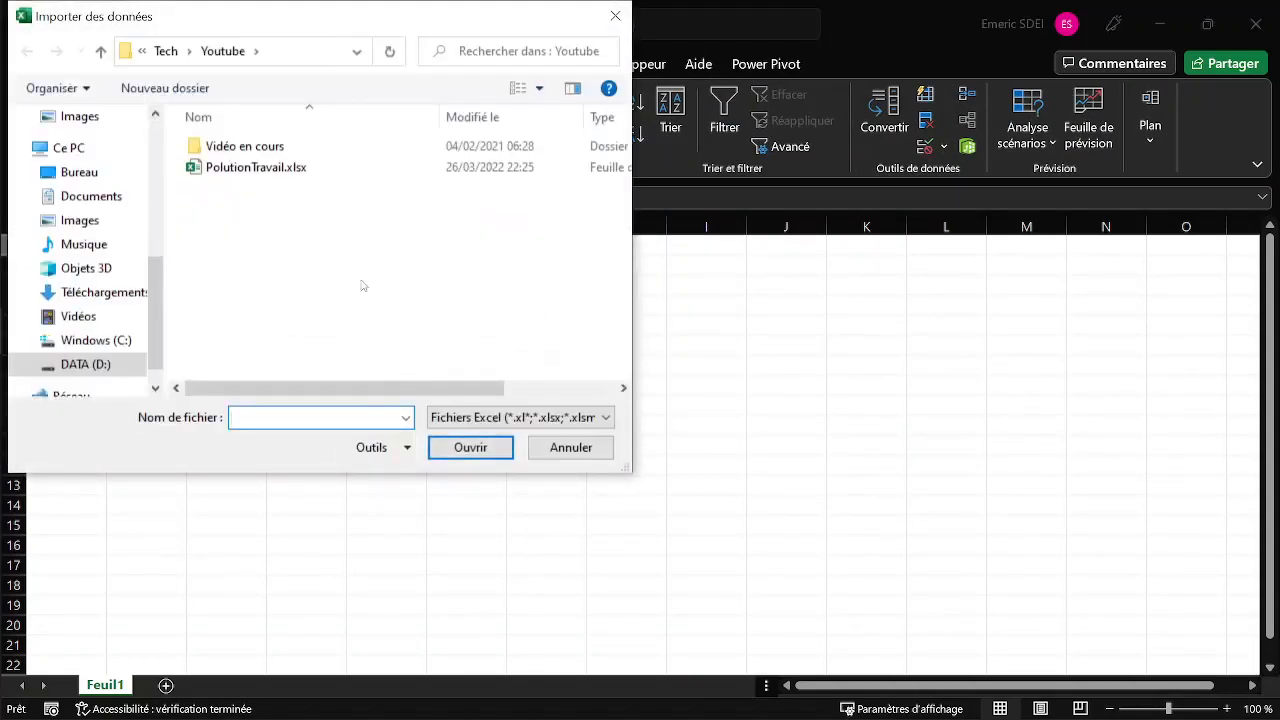
pyautogui.click(258, 168)
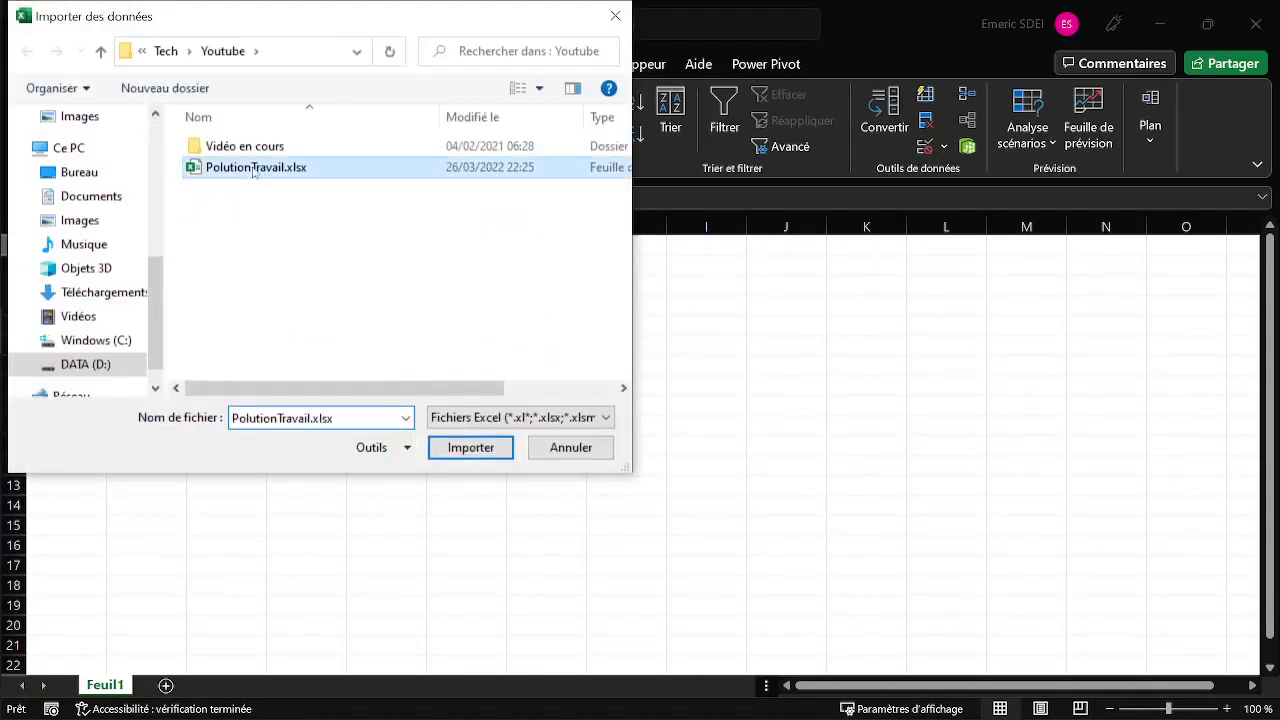
pyautogui.click(468, 446)
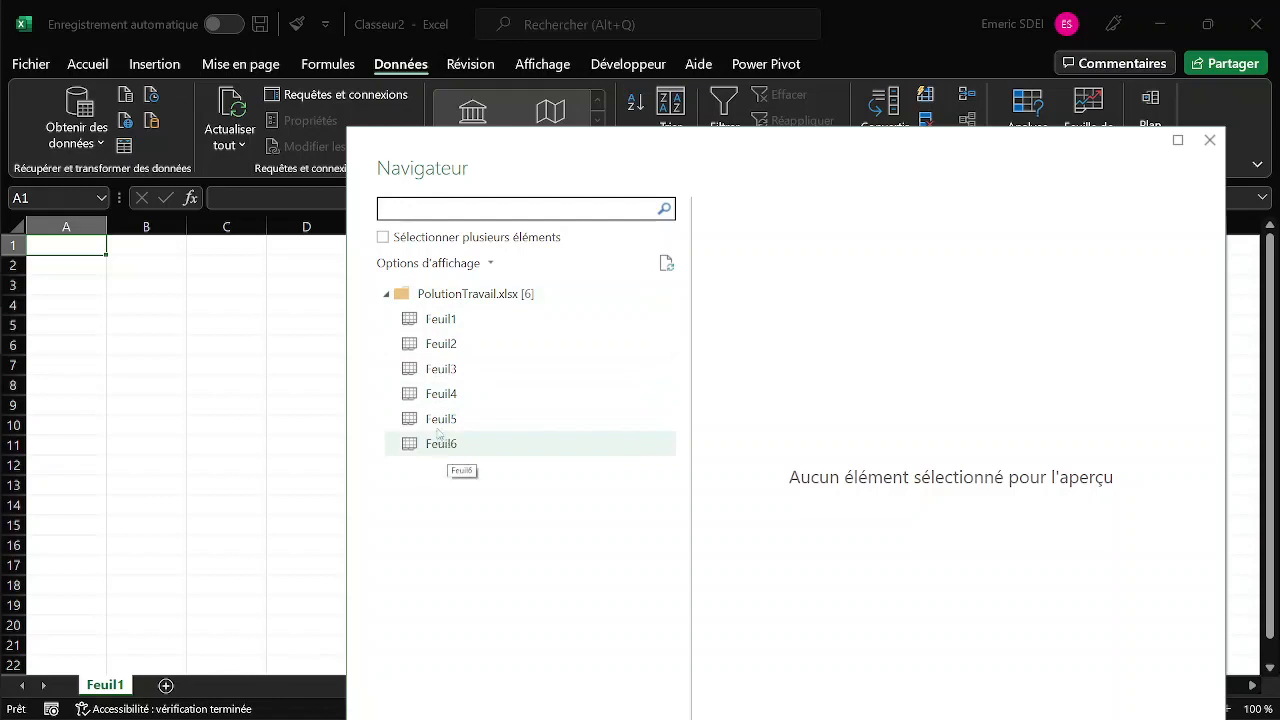
# Step: Preview Feuil6 and Feuil3, then choose the whole PolutionTravail.xlsx workbook as the source and open it in the Power Query Editor
pyautogui.click(440, 446)
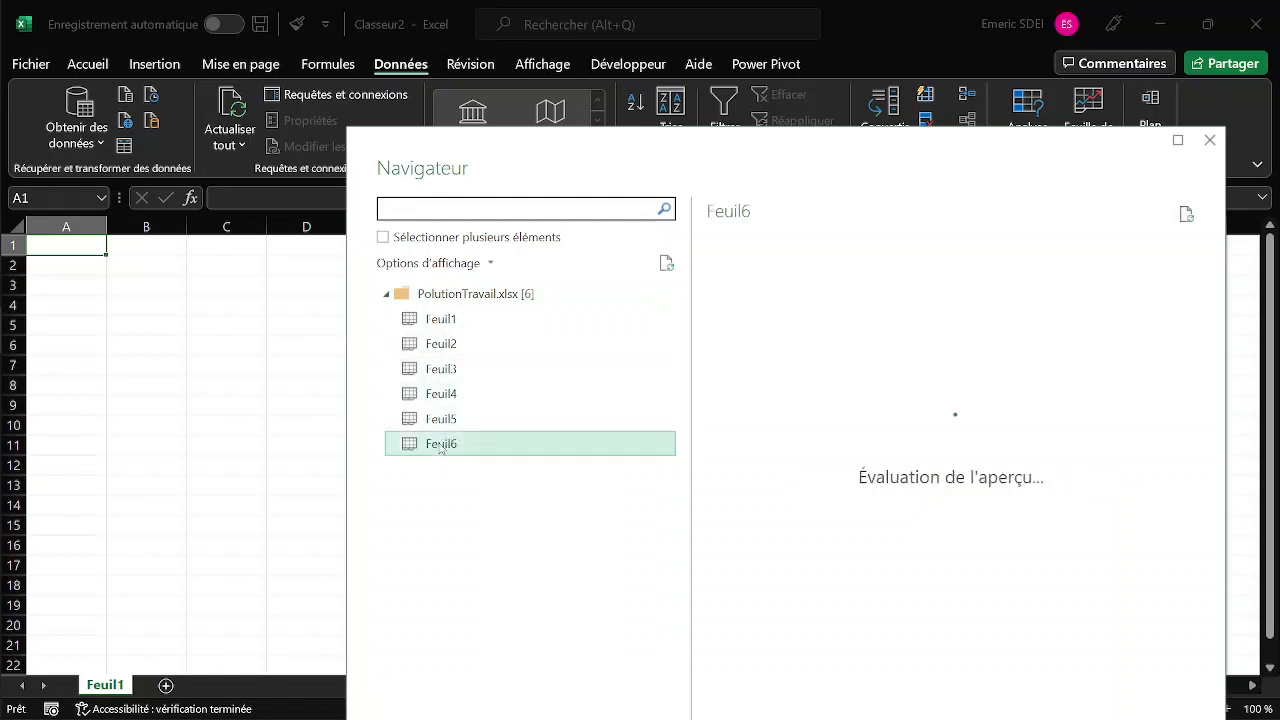
pyautogui.click(435, 372)
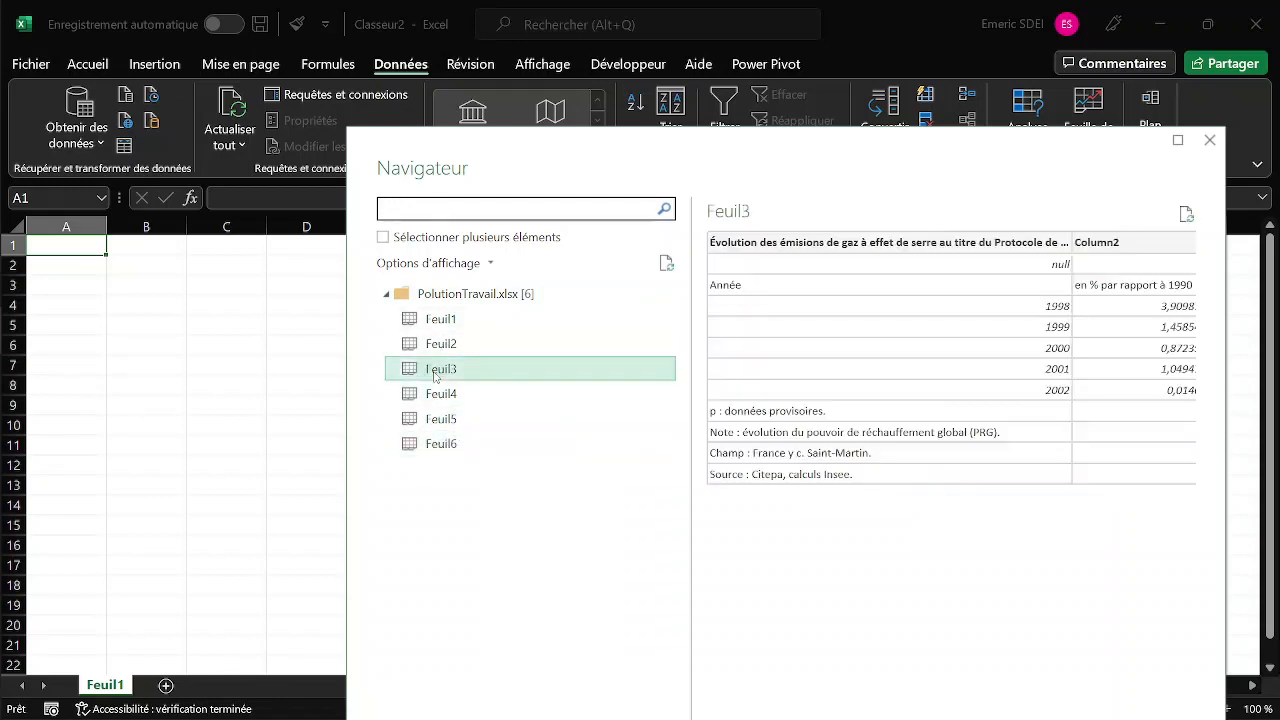
pyautogui.click(460, 298)
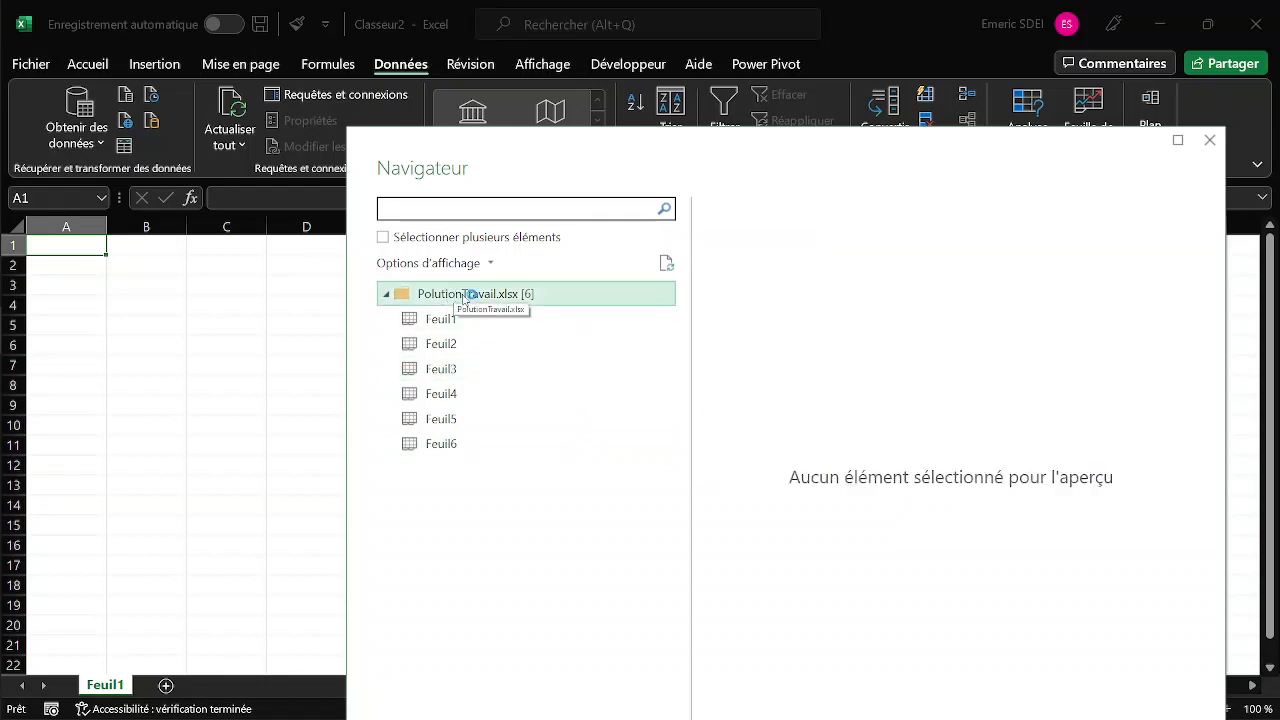
pyautogui.moveTo(683, 150); pyautogui.dragTo(534, 45)
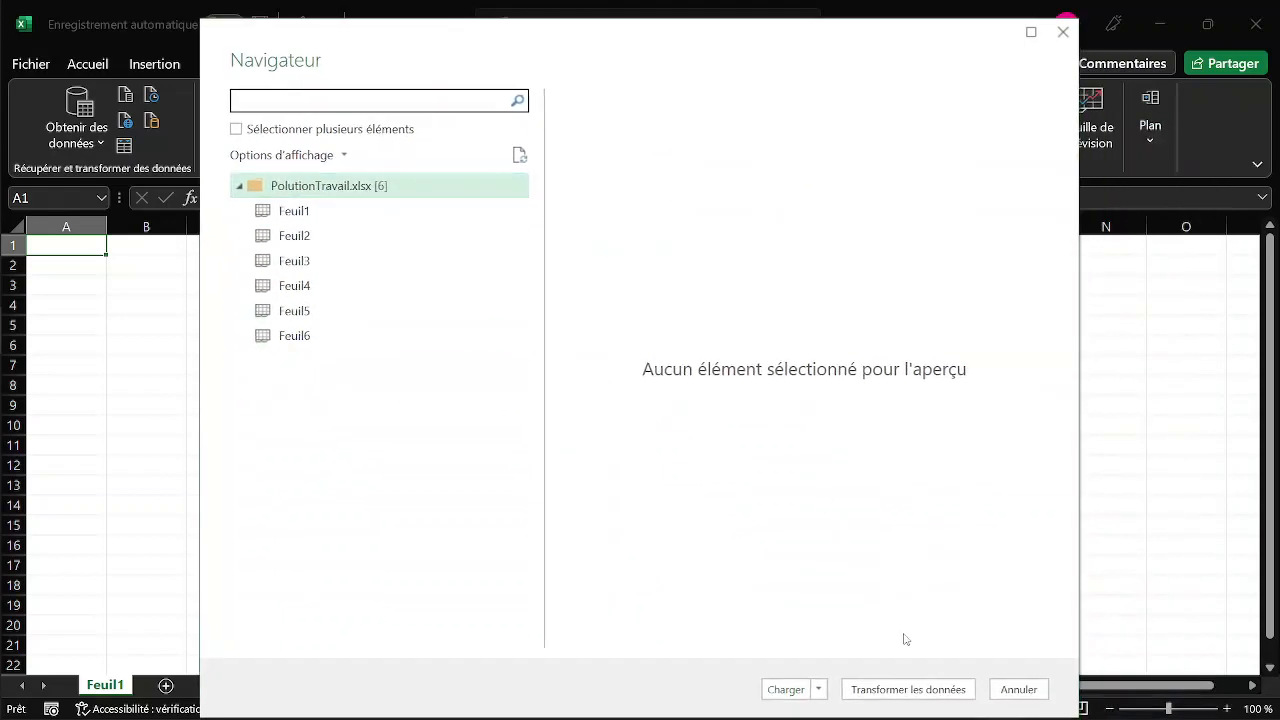
pyautogui.click(918, 690)
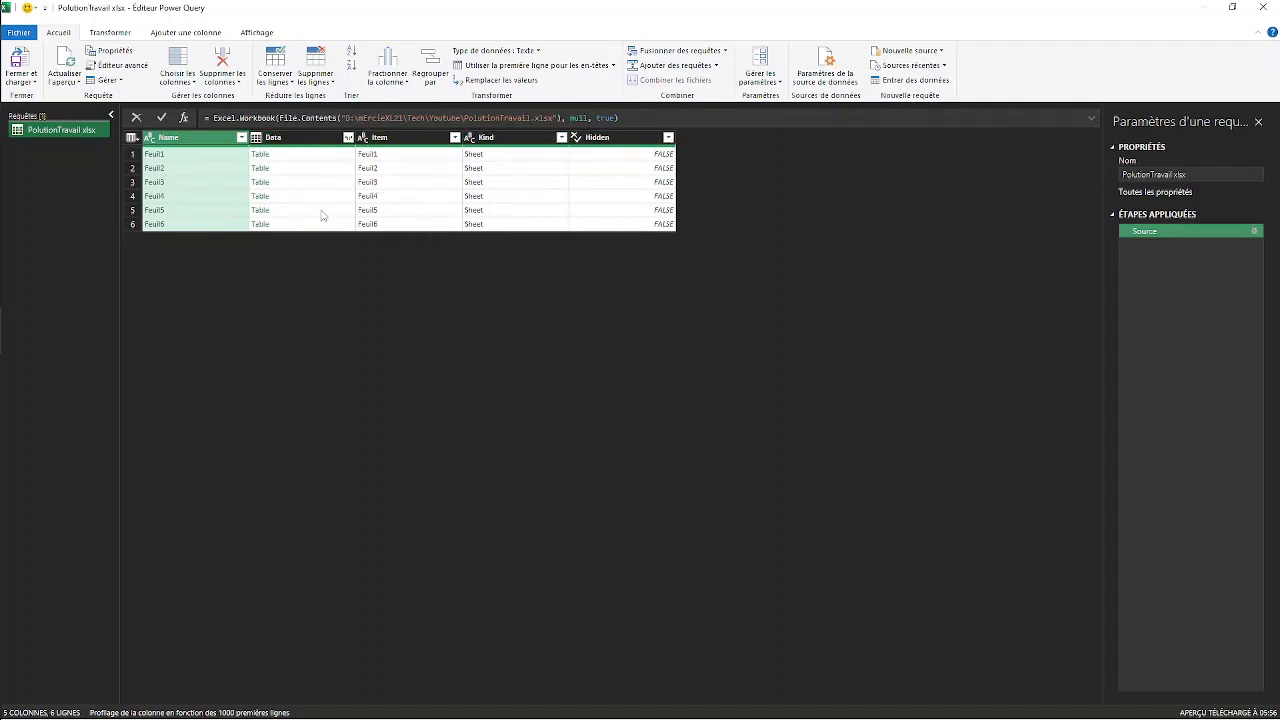
# Step: Keep only the Data column of the query and expand it into Column1 and Column2 with the original name as prefix
pyautogui.click(312, 137)
pyautogui.click(236, 86)
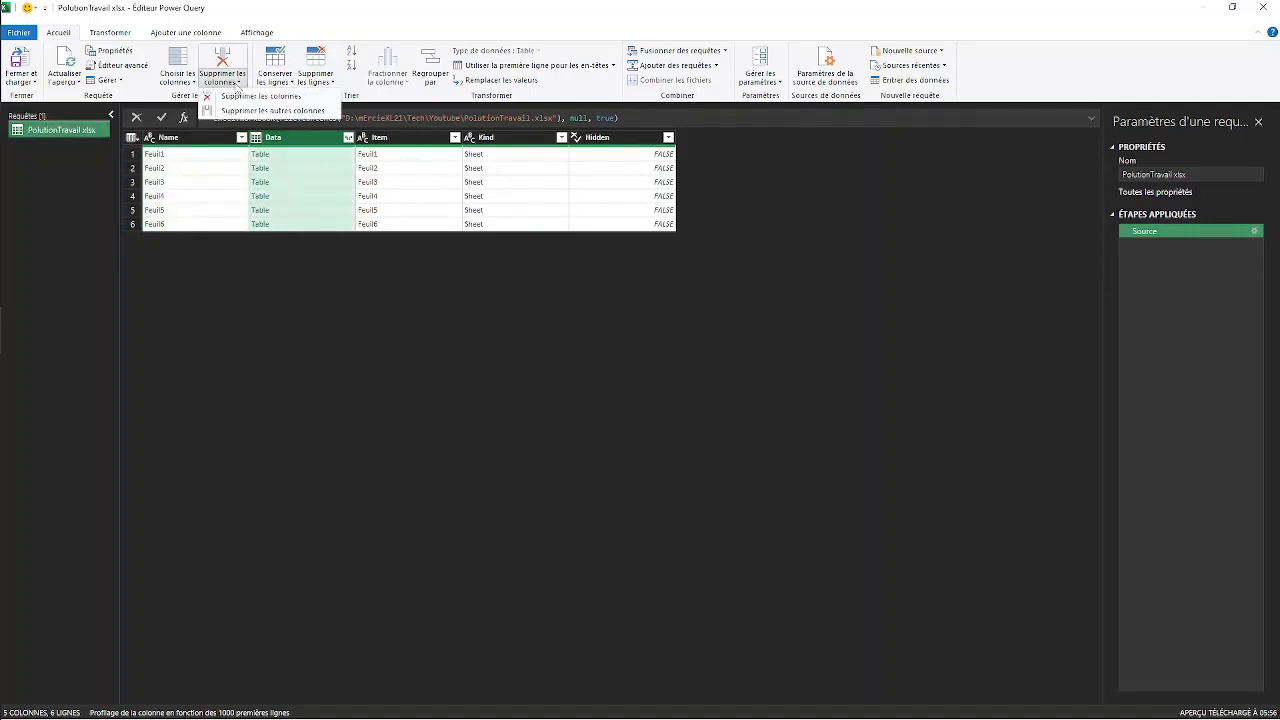
pyautogui.click(250, 112)
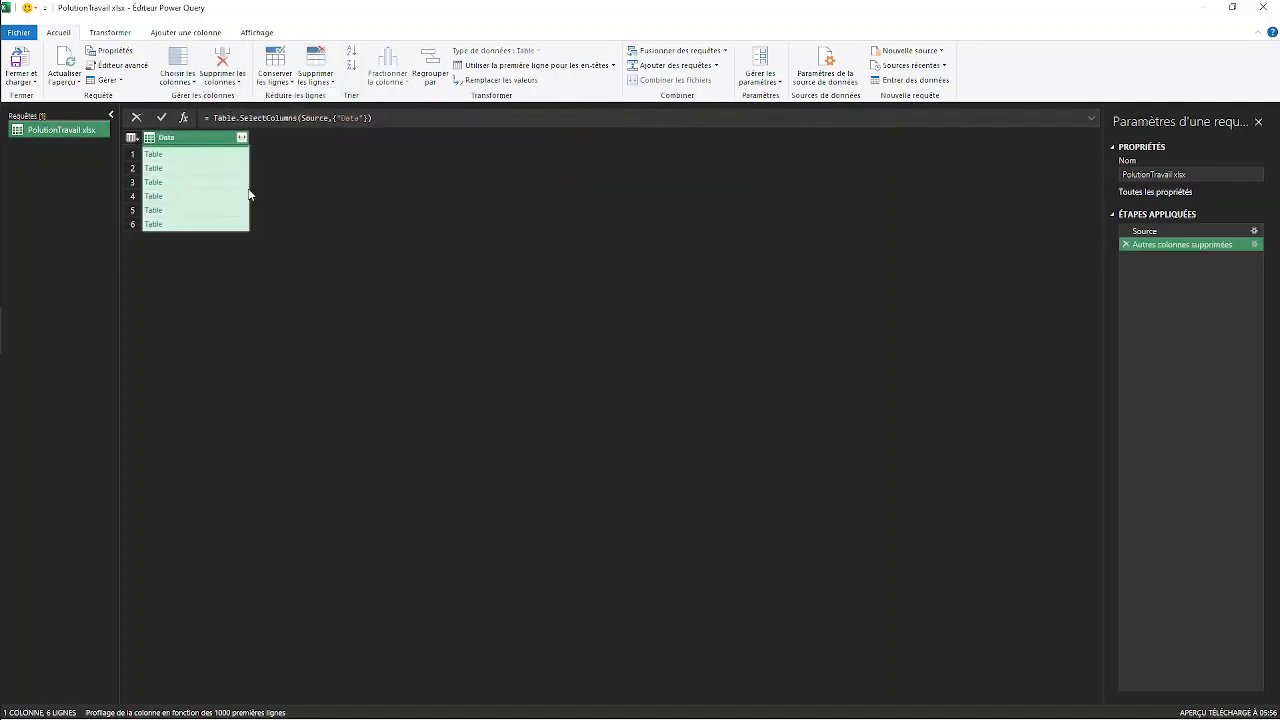
pyautogui.click(241, 138)
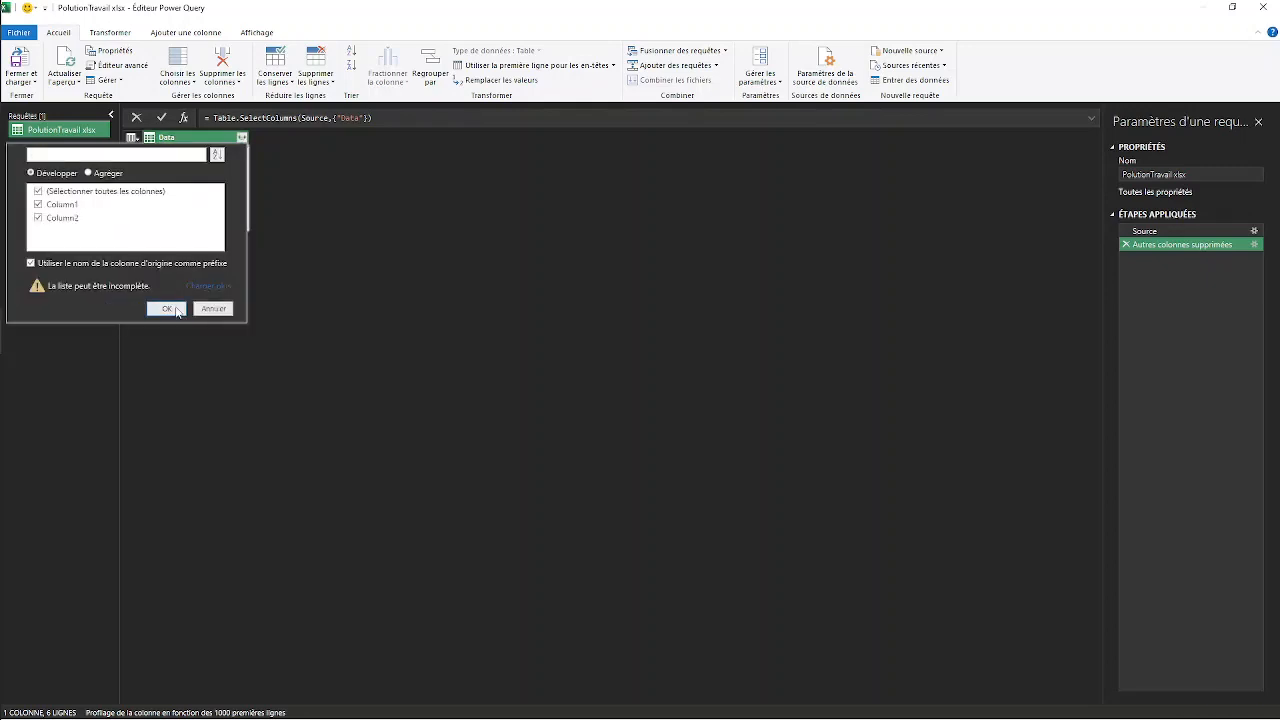
pyautogui.click(167, 309)
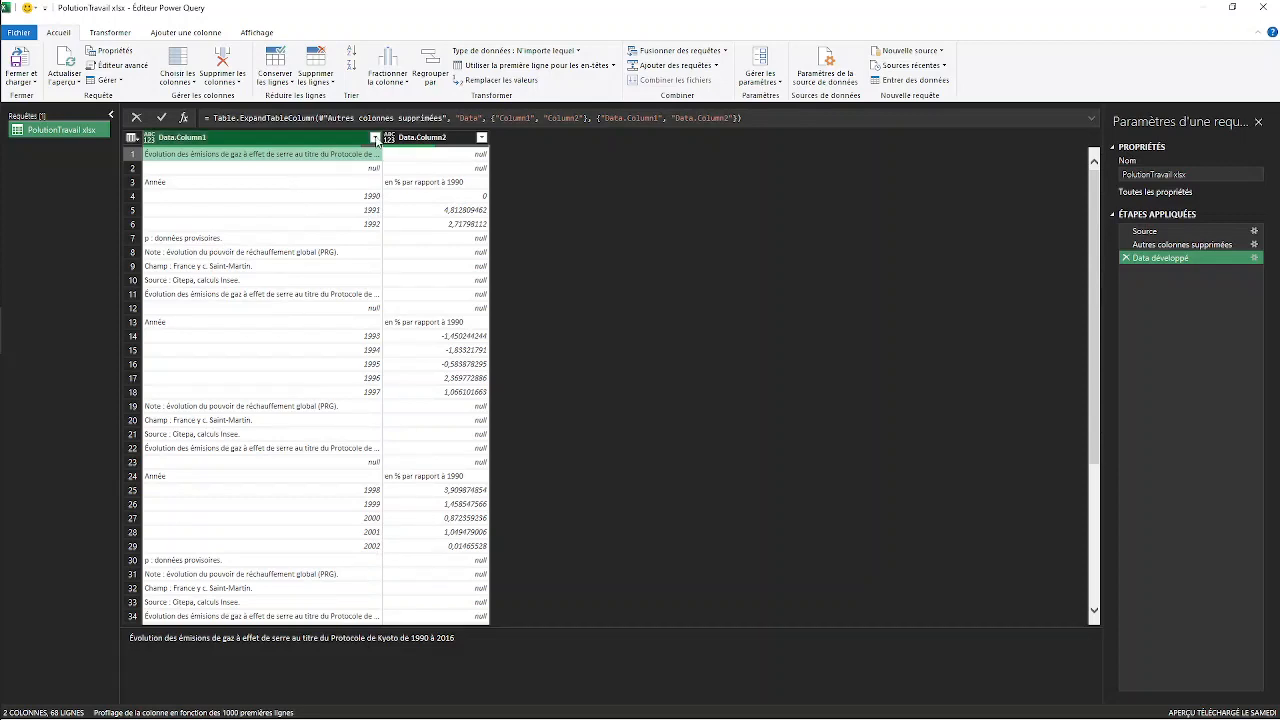
# Step: Filter Data.Column1 to exclude null, Année and the Champ, Note, p, Source and Évolution text rows, keeping only the years
pyautogui.click(375, 138)
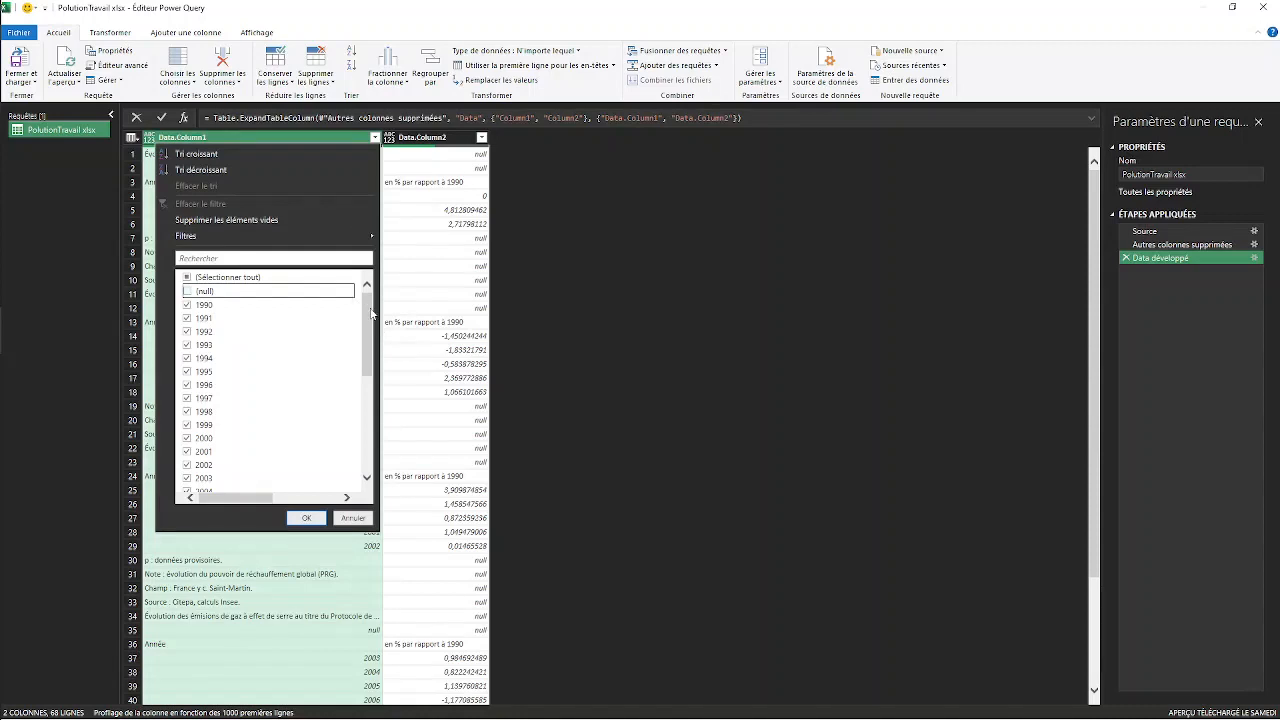
pyautogui.moveTo(367, 318); pyautogui.dragTo(365, 457)
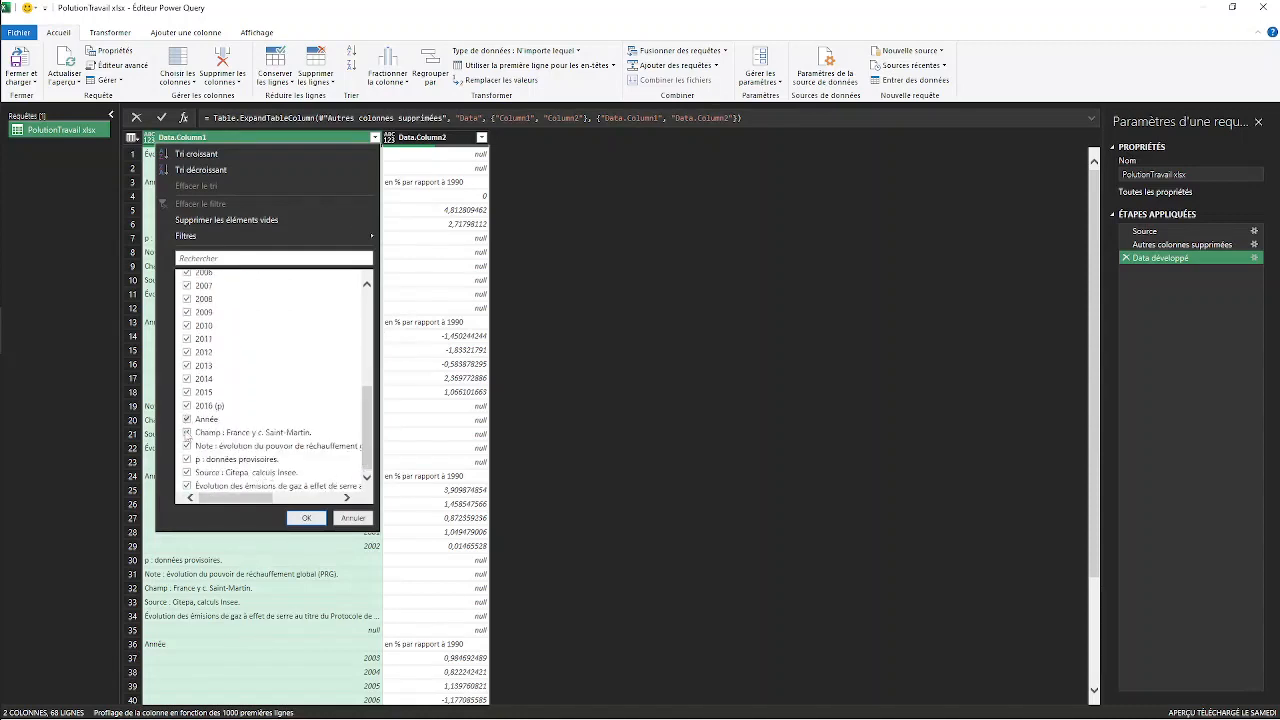
pyautogui.click(187, 420)
pyautogui.click(187, 433)
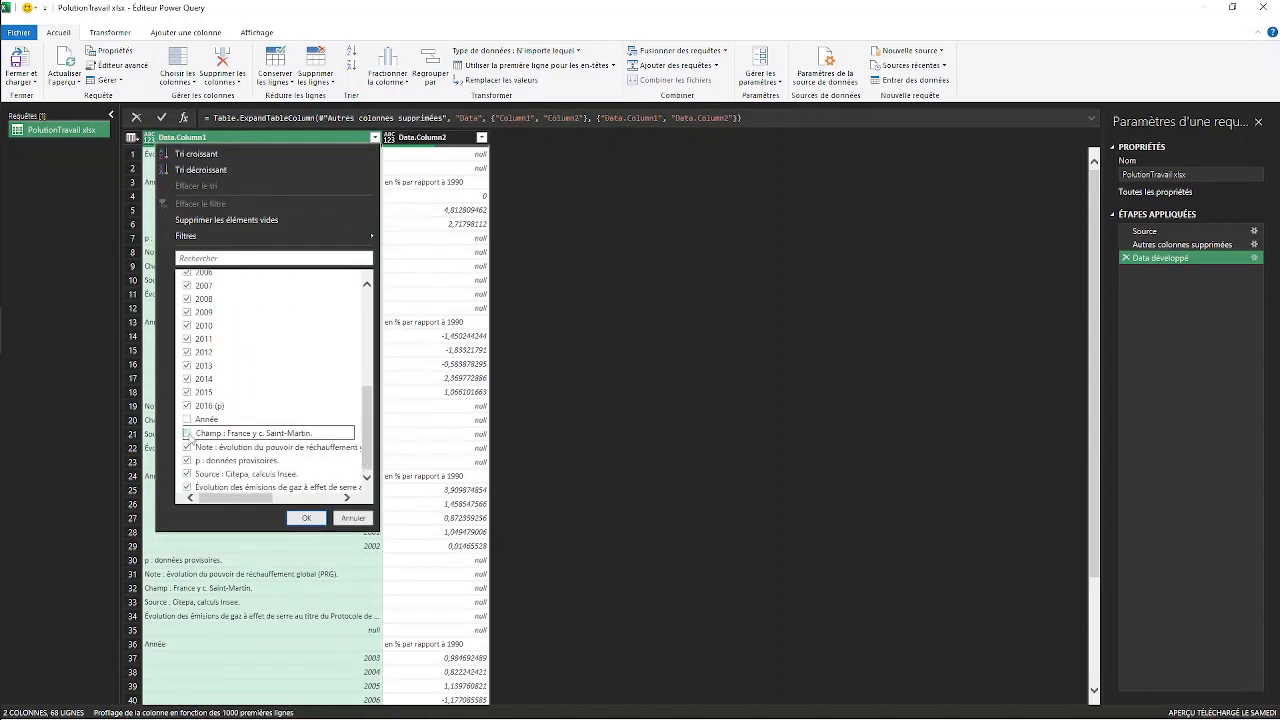
pyautogui.click(187, 447)
pyautogui.click(187, 460)
pyautogui.click(187, 473)
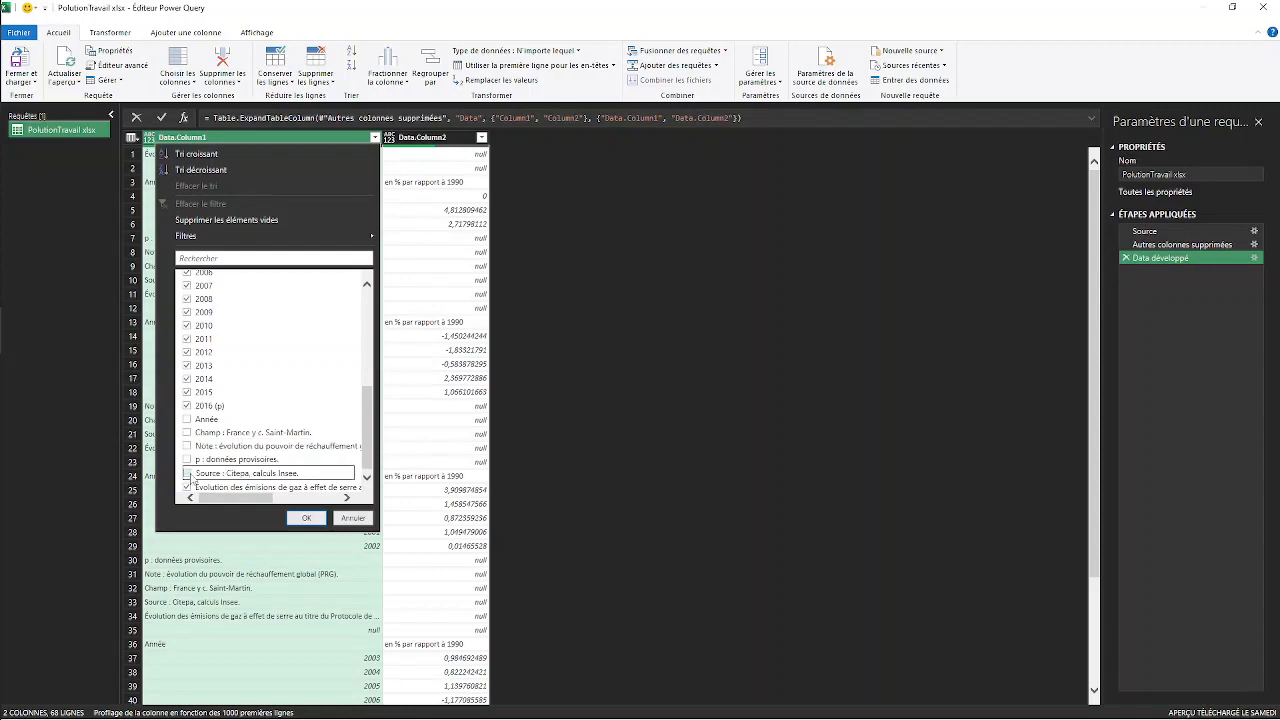
pyautogui.click(187, 487)
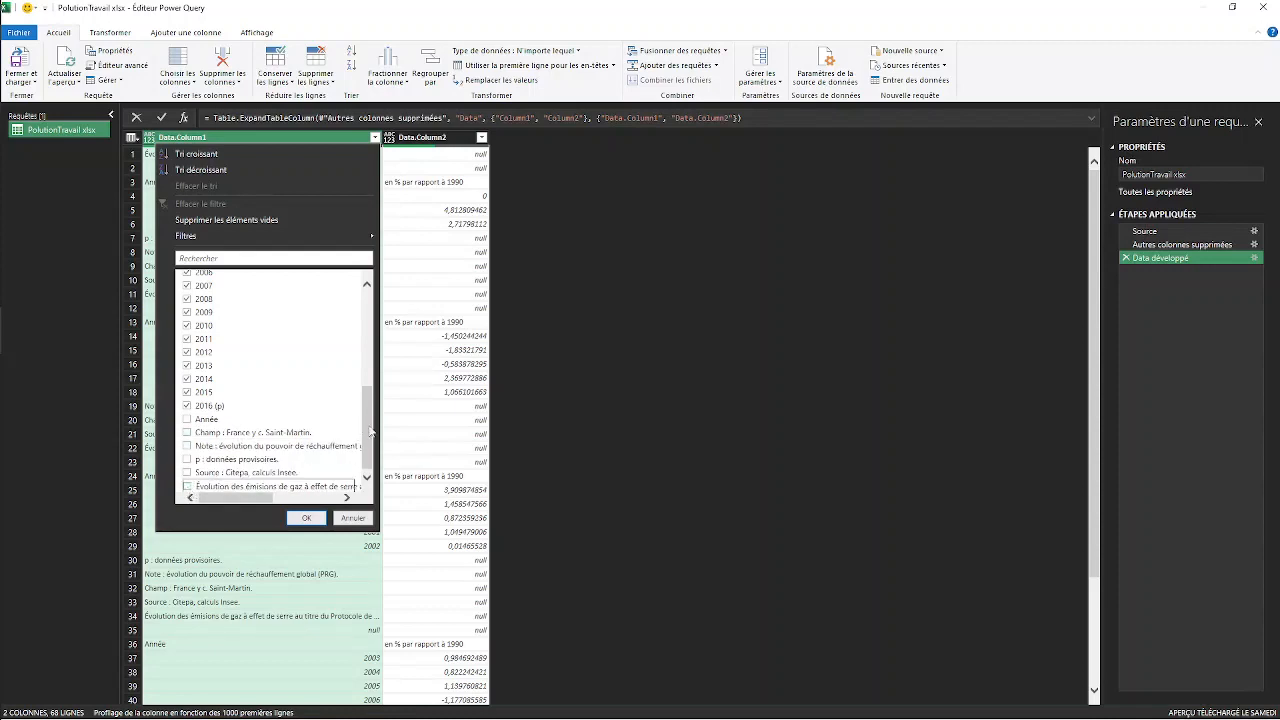
pyautogui.click(306, 518)
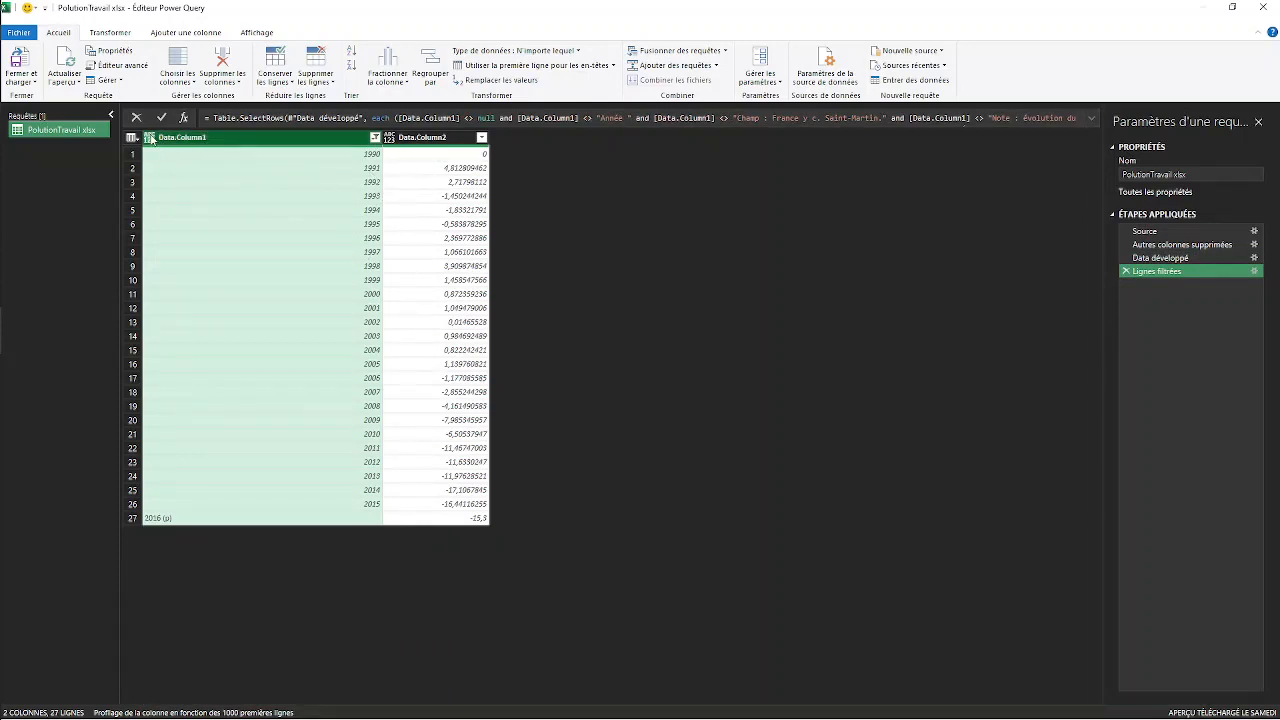
# Step: Set the data type of Data.Column1 to text and of Data.Column2 to percentage
pyautogui.click(150, 139)
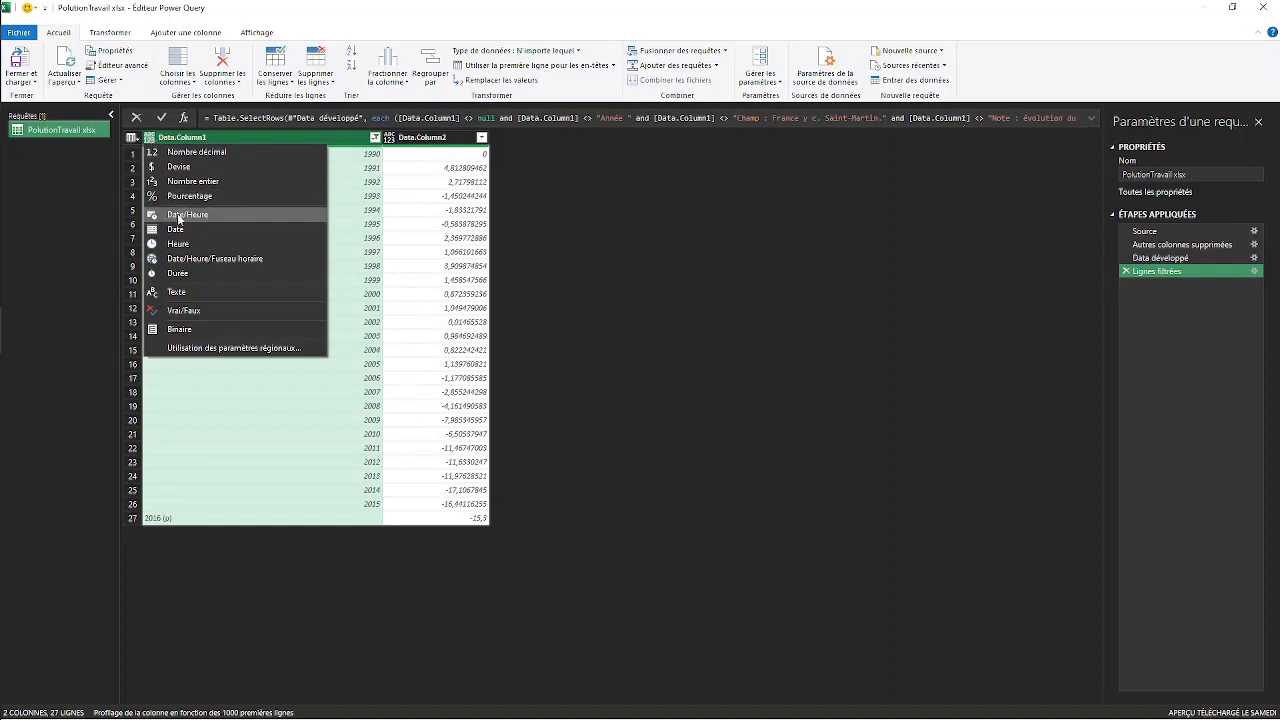
pyautogui.click(187, 293)
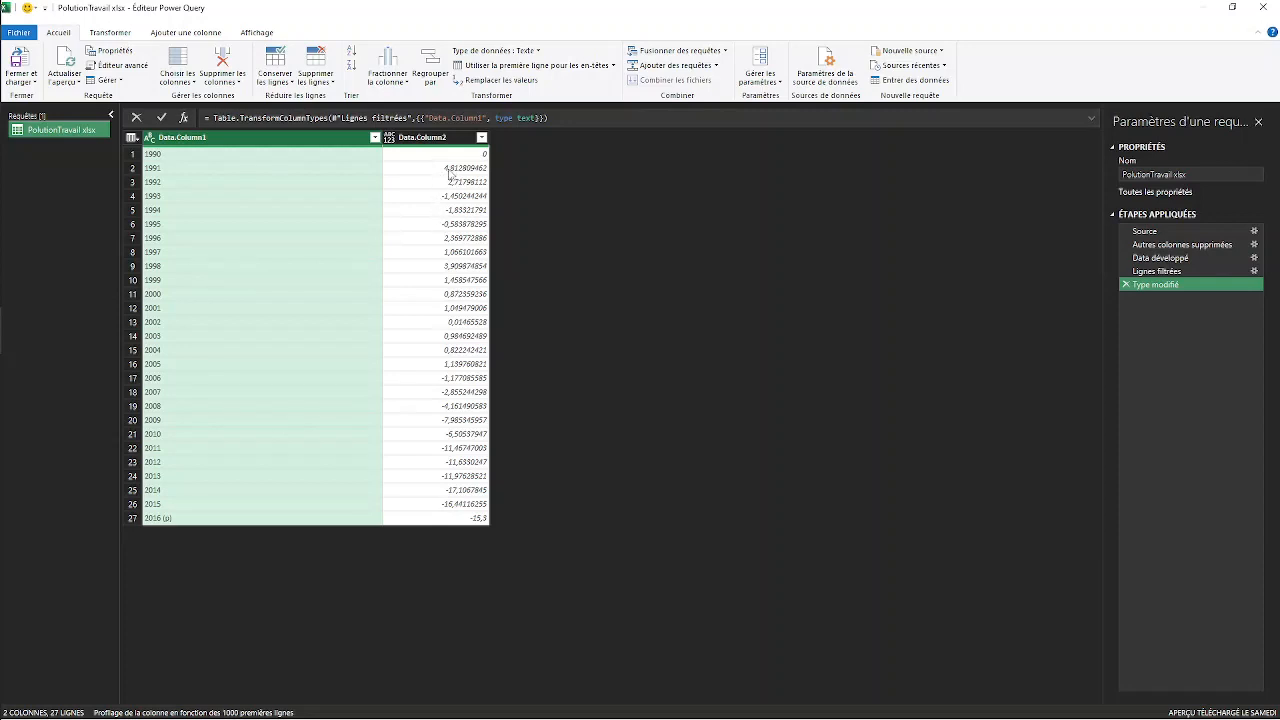
pyautogui.click(389, 141)
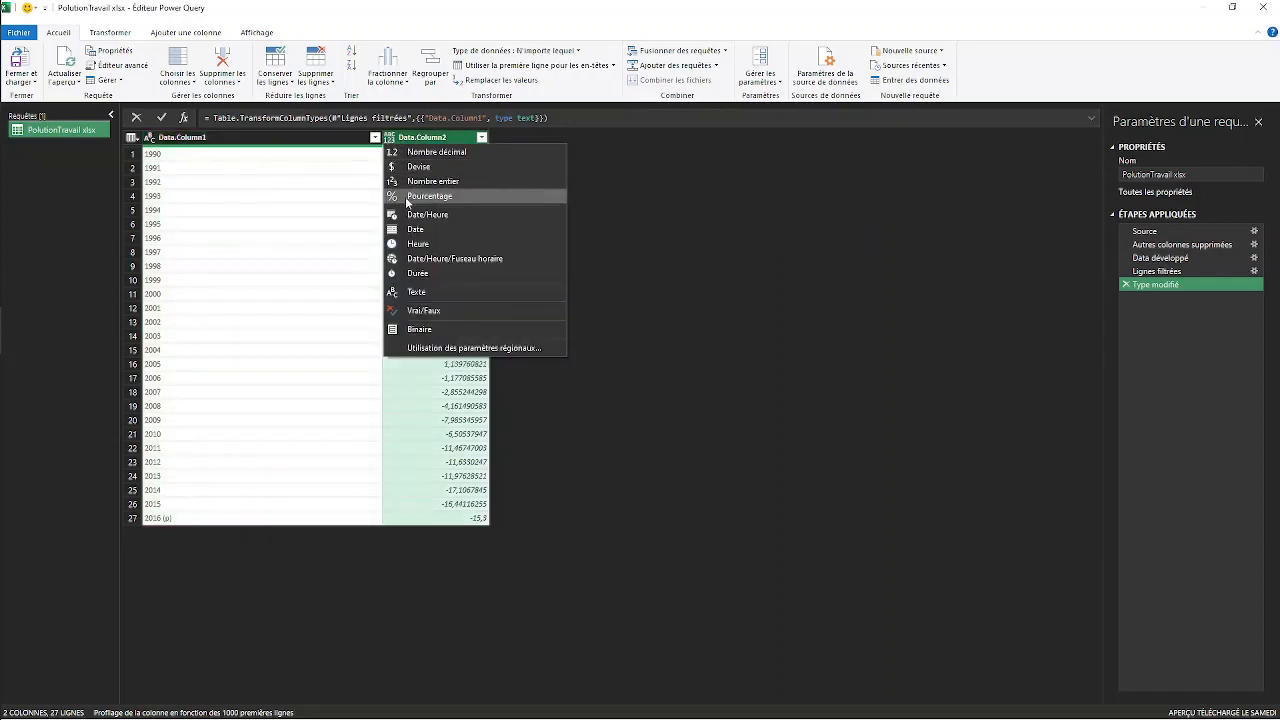
pyautogui.click(405, 196)
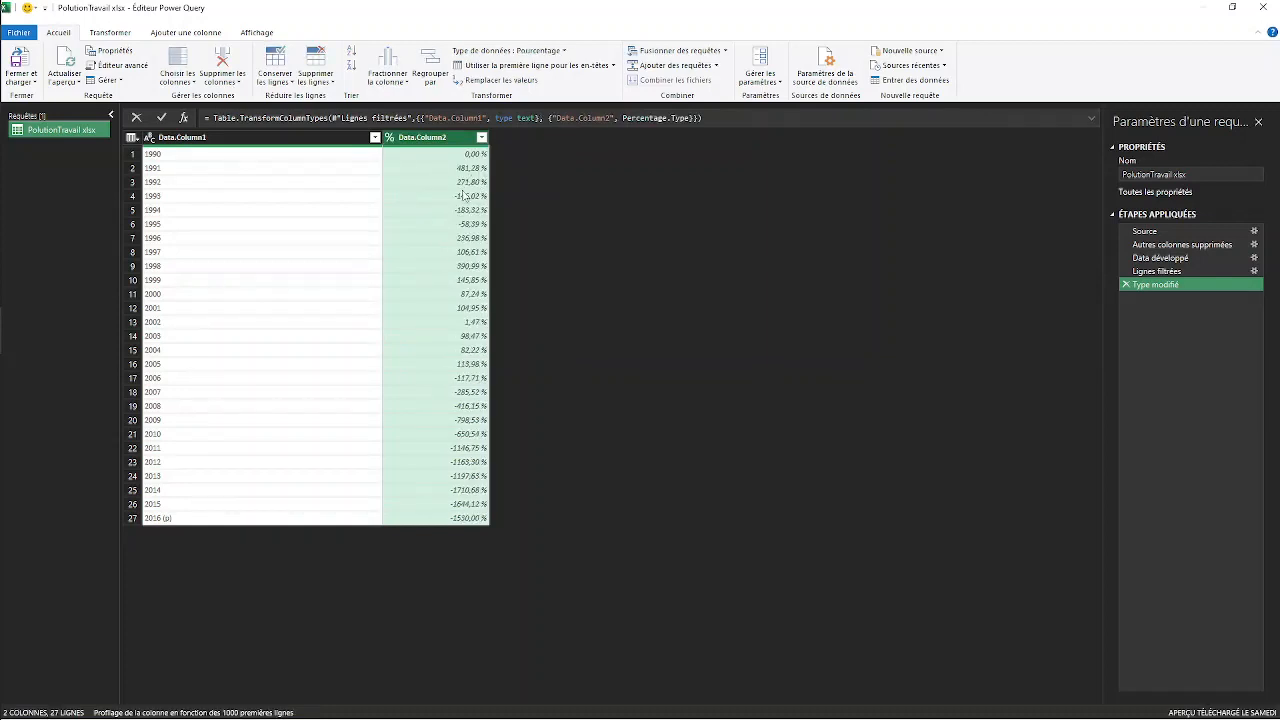
# Step: Try to convert Data.Column2 to decimal number, cancel the conversion, and delete the Type modifié step from the query
pyautogui.click(390, 141)
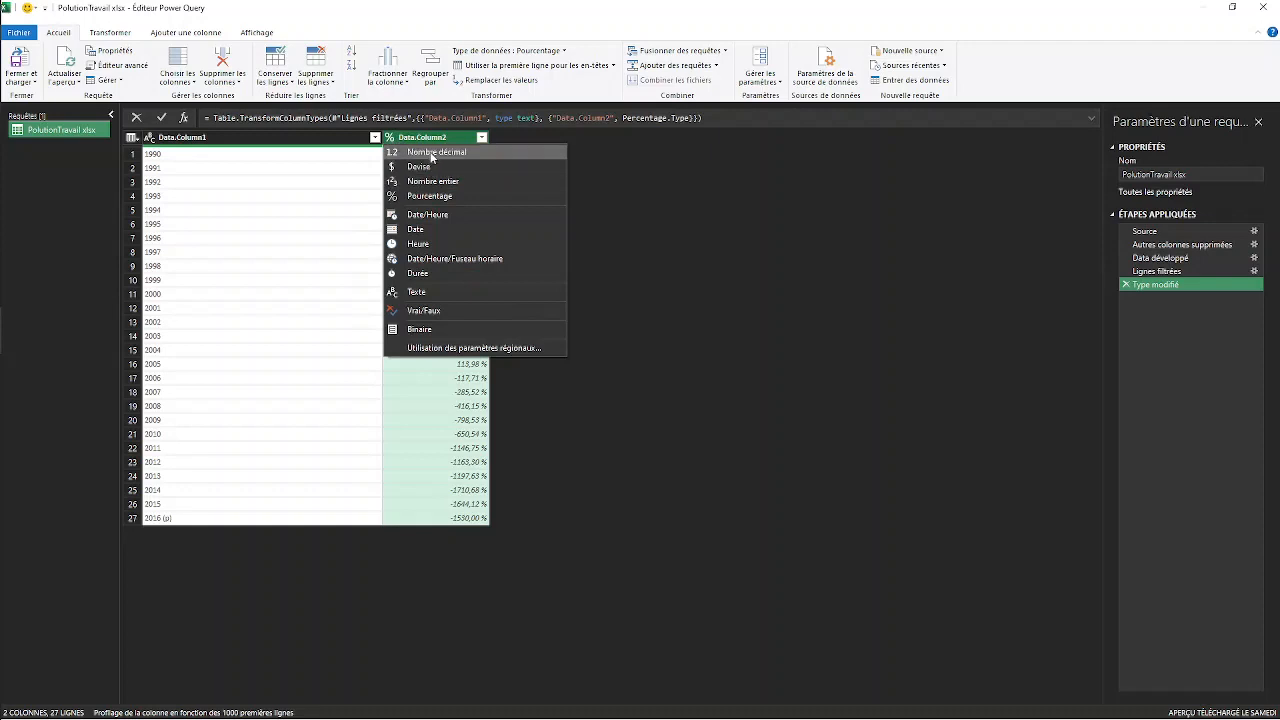
pyautogui.click(432, 155)
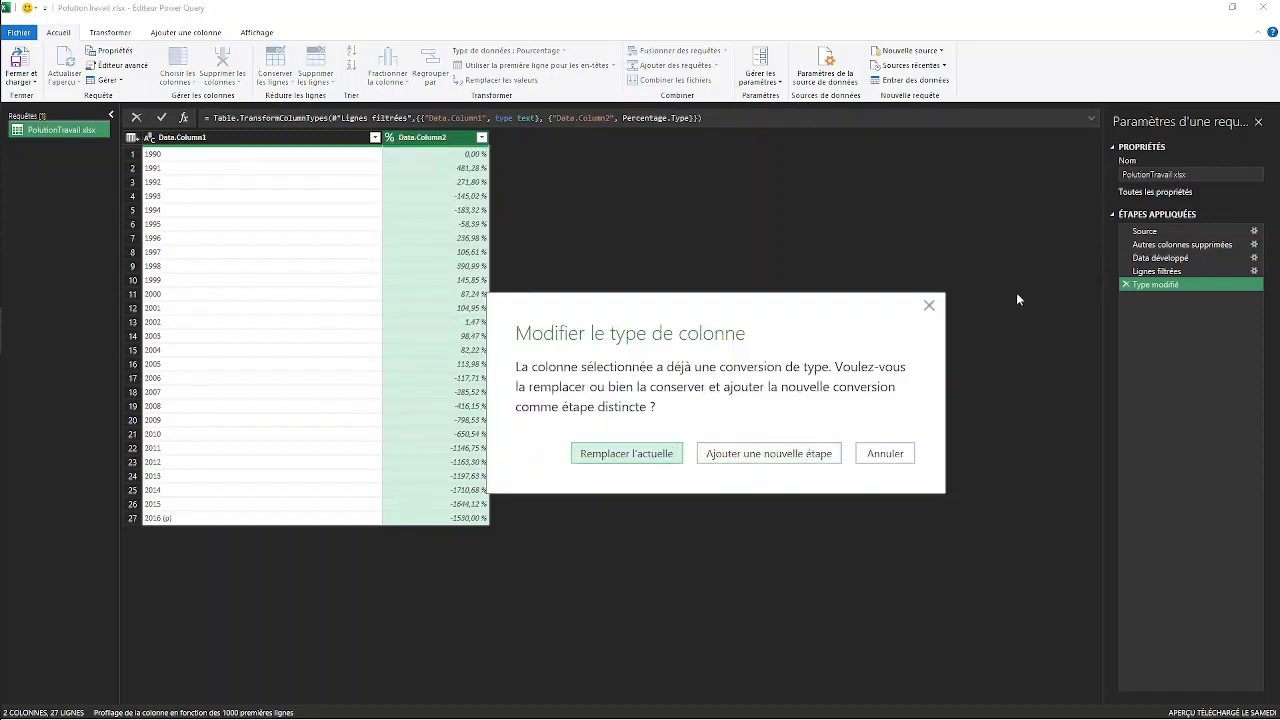
pyautogui.click(888, 453)
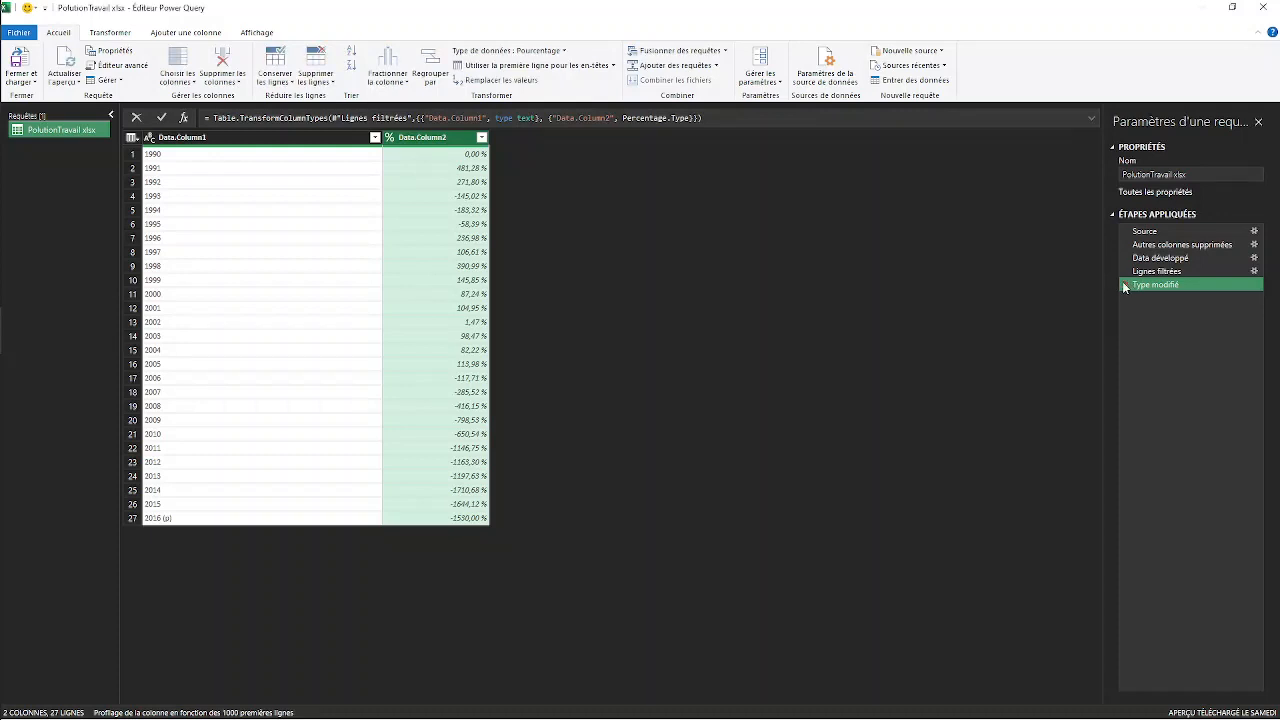
pyautogui.click(1125, 285)
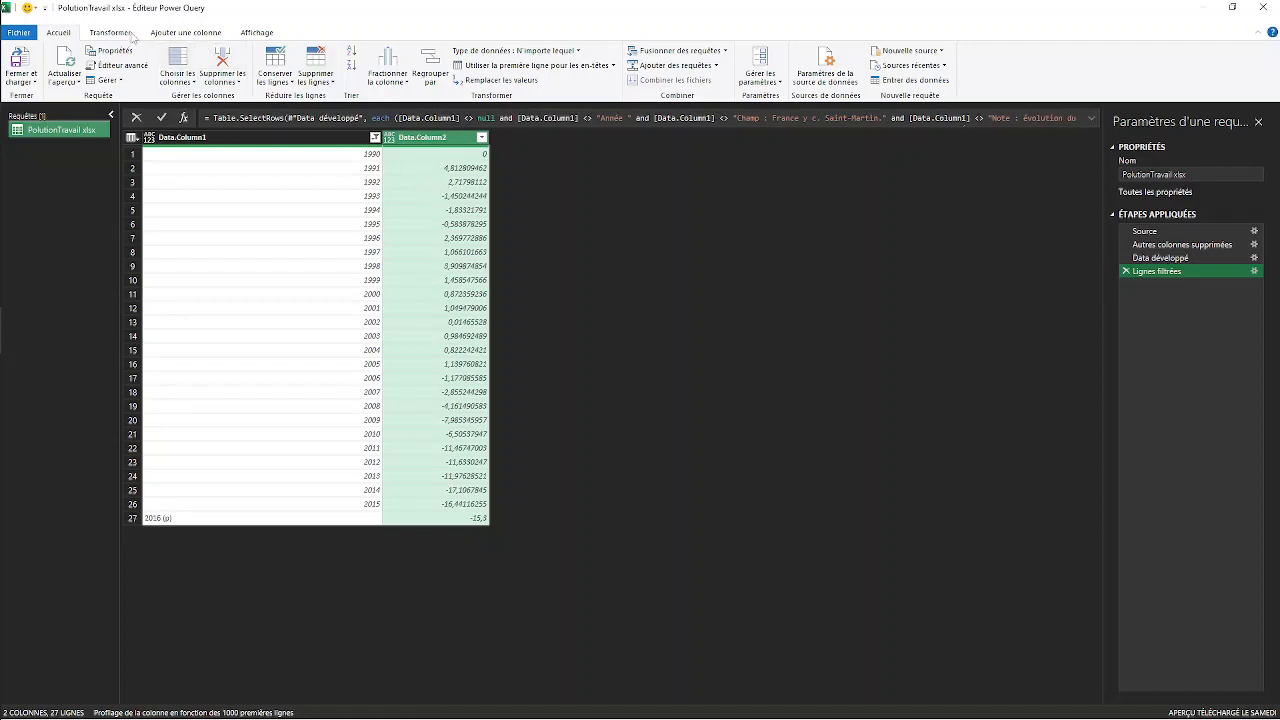
# Step: Add a custom column named "% par rapport à 1990" with the formula [Data.Column2]/100
pyautogui.click(205, 33)
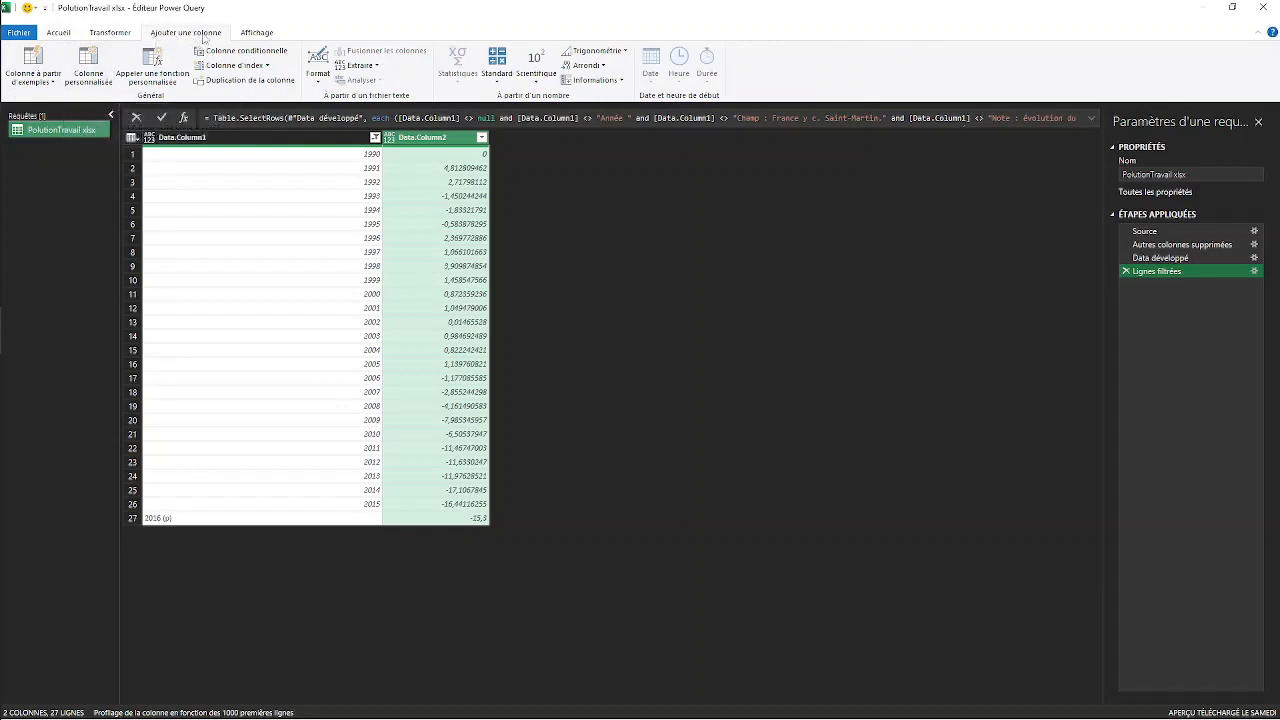
pyautogui.click(90, 63)
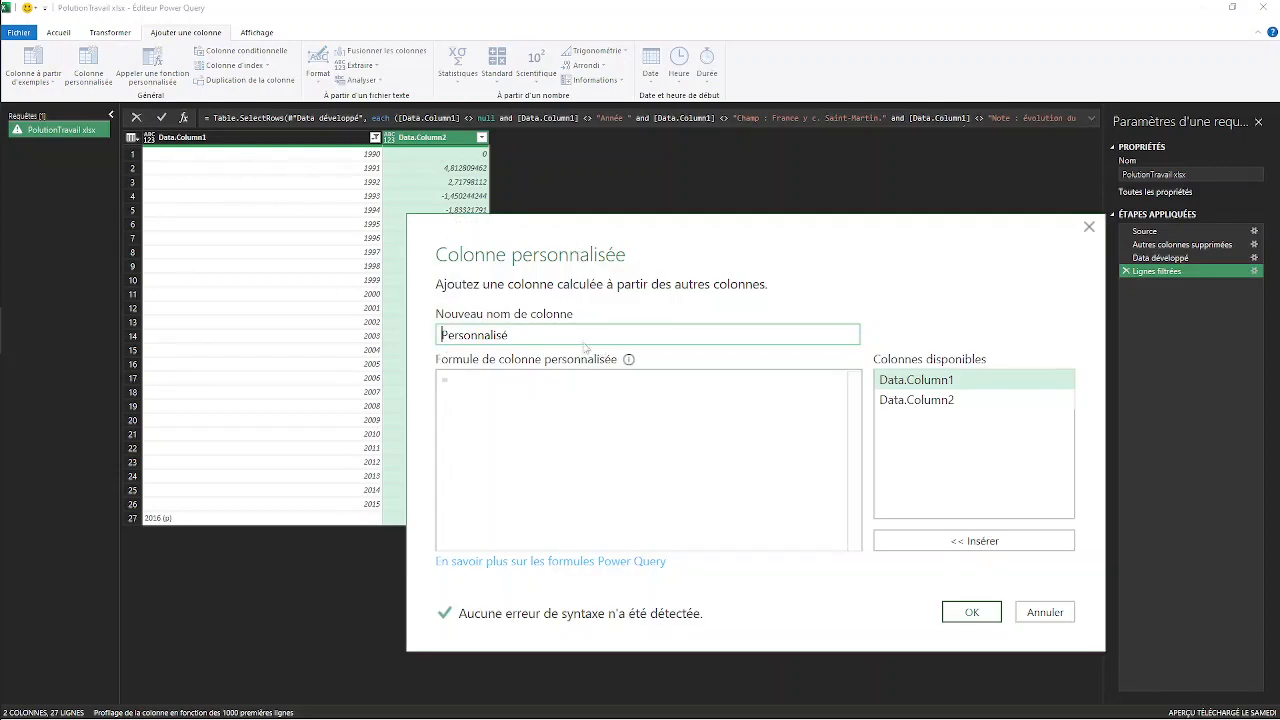
pyautogui.moveTo(512, 336); pyautogui.dragTo(423, 342)
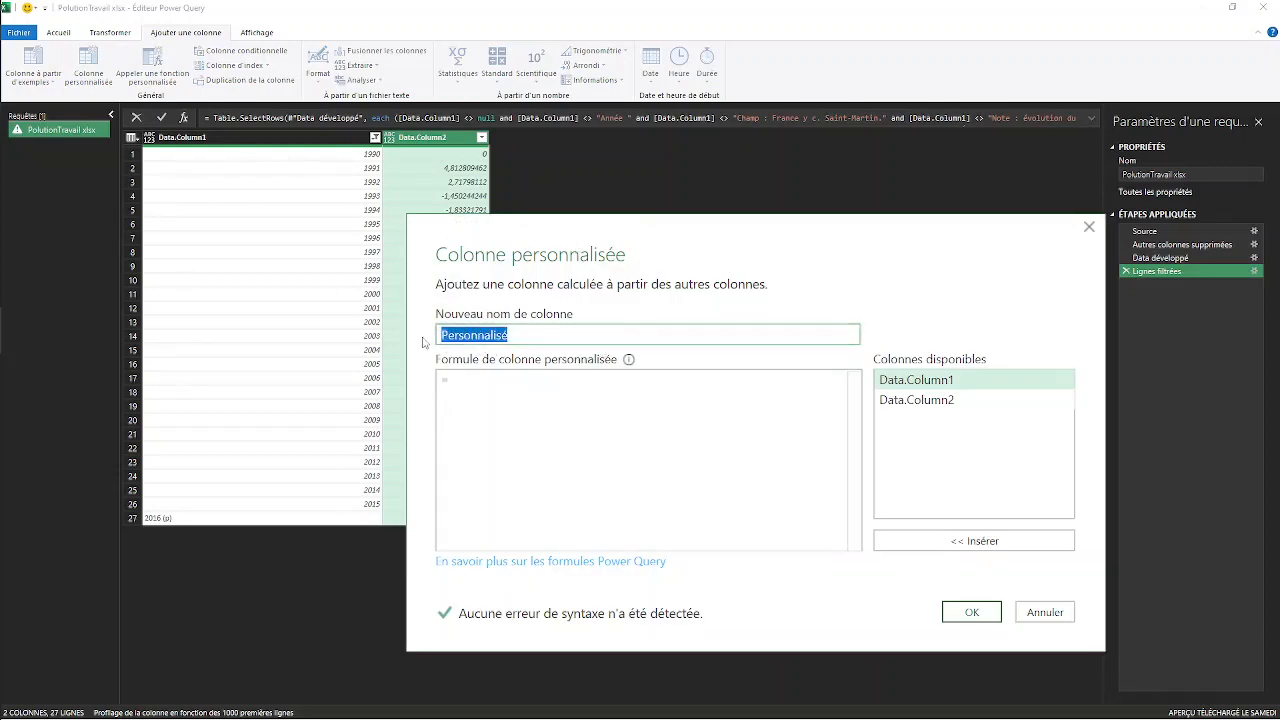
pyautogui.write('%')
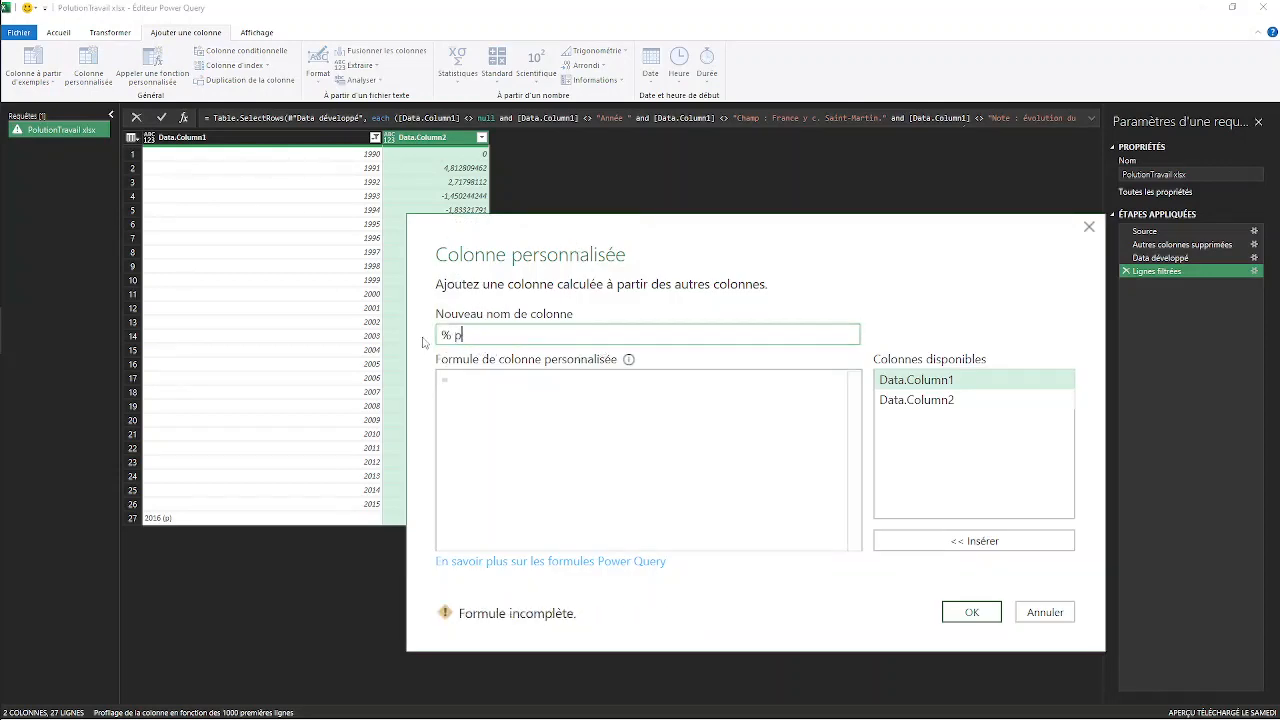
pyautogui.write(' par rapport à 1990')
pyautogui.click(485, 376)
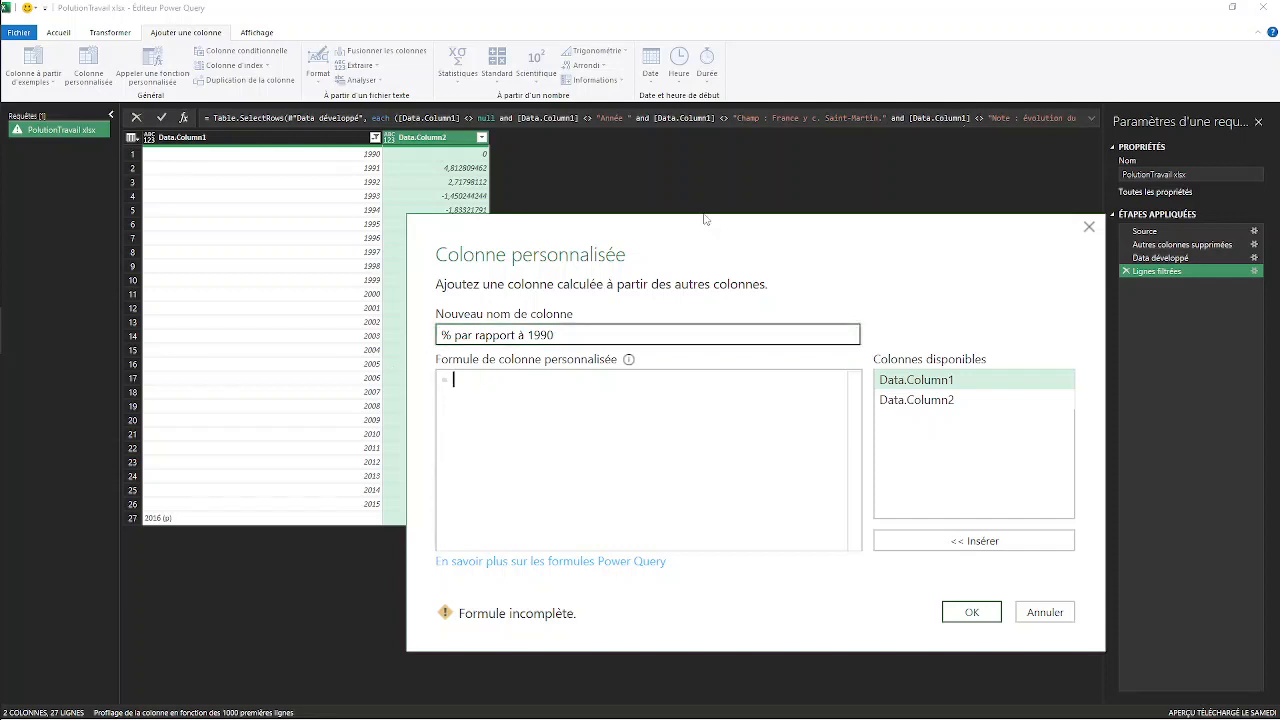
pyautogui.moveTo(658, 234); pyautogui.dragTo(688, 200)
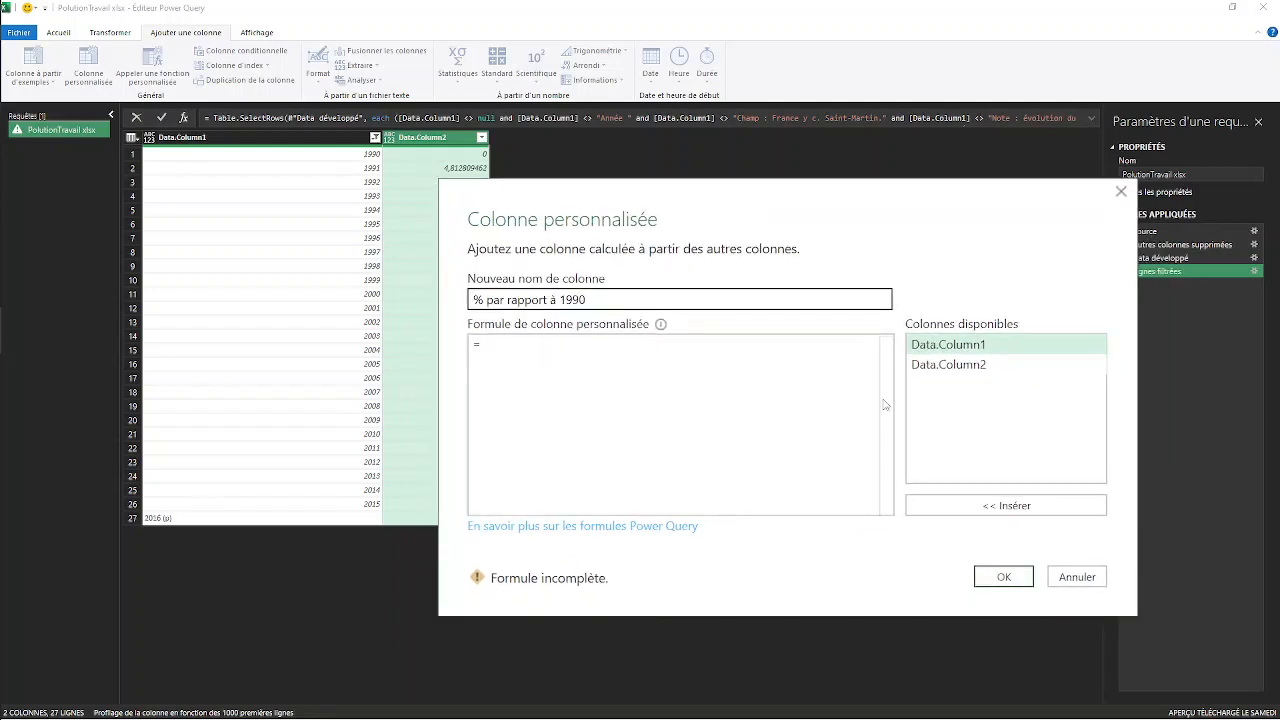
pyautogui.click(1000, 365)
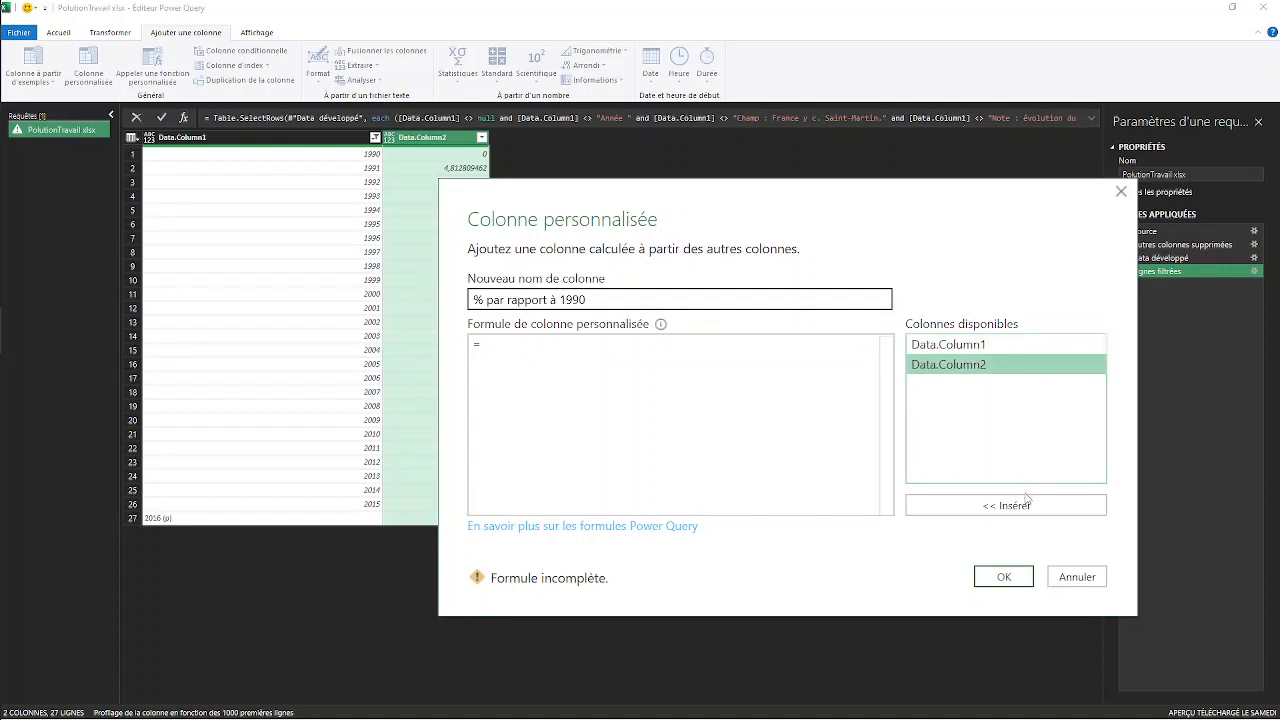
pyautogui.click(992, 510)
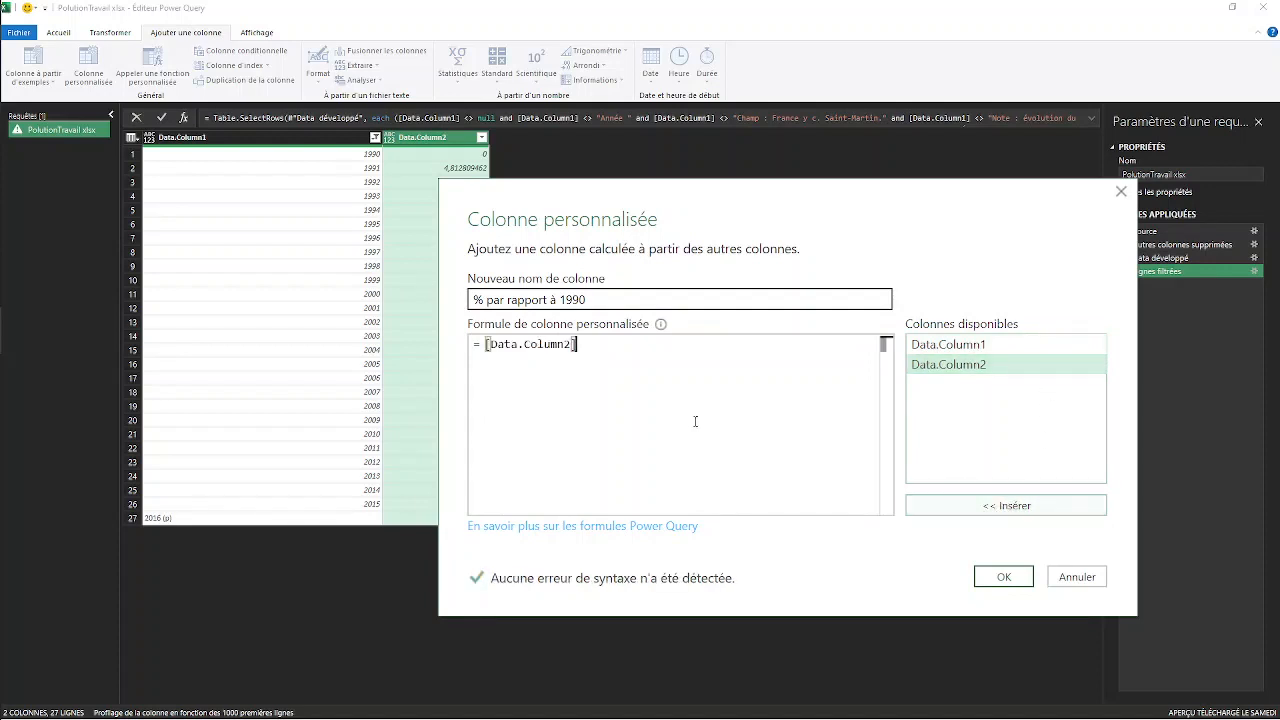
pyautogui.write('/100')
pyautogui.click(1015, 577)
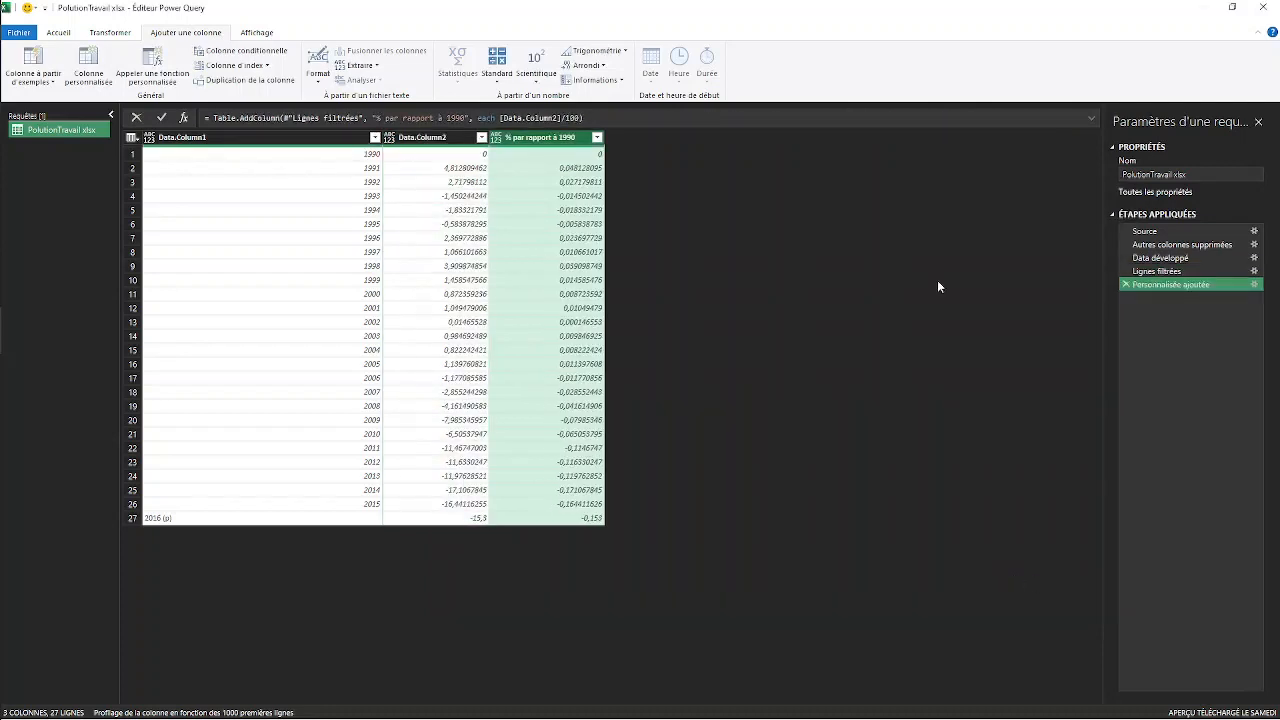
# Step: Rename Data.Column1 to Année and remove the Data.Column2 column from the query
pyautogui.doubleClick(173, 140)
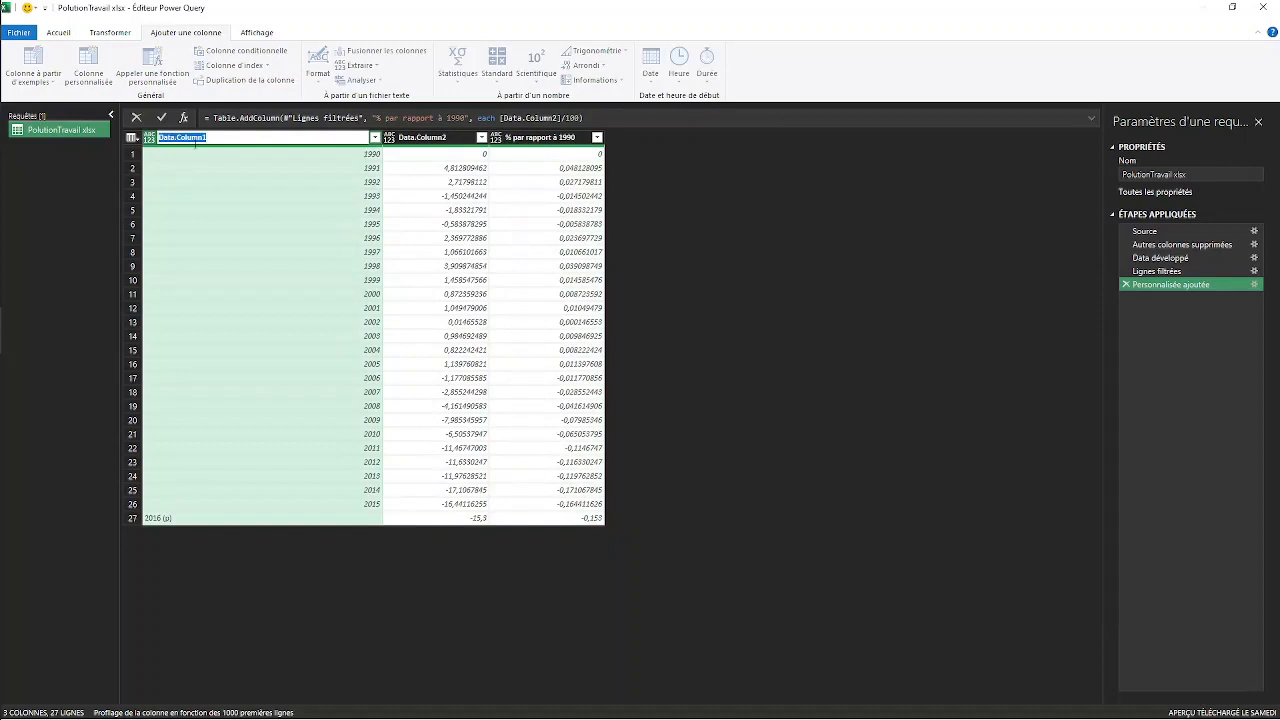
pyautogui.write('Année')
pyautogui.press('Return')
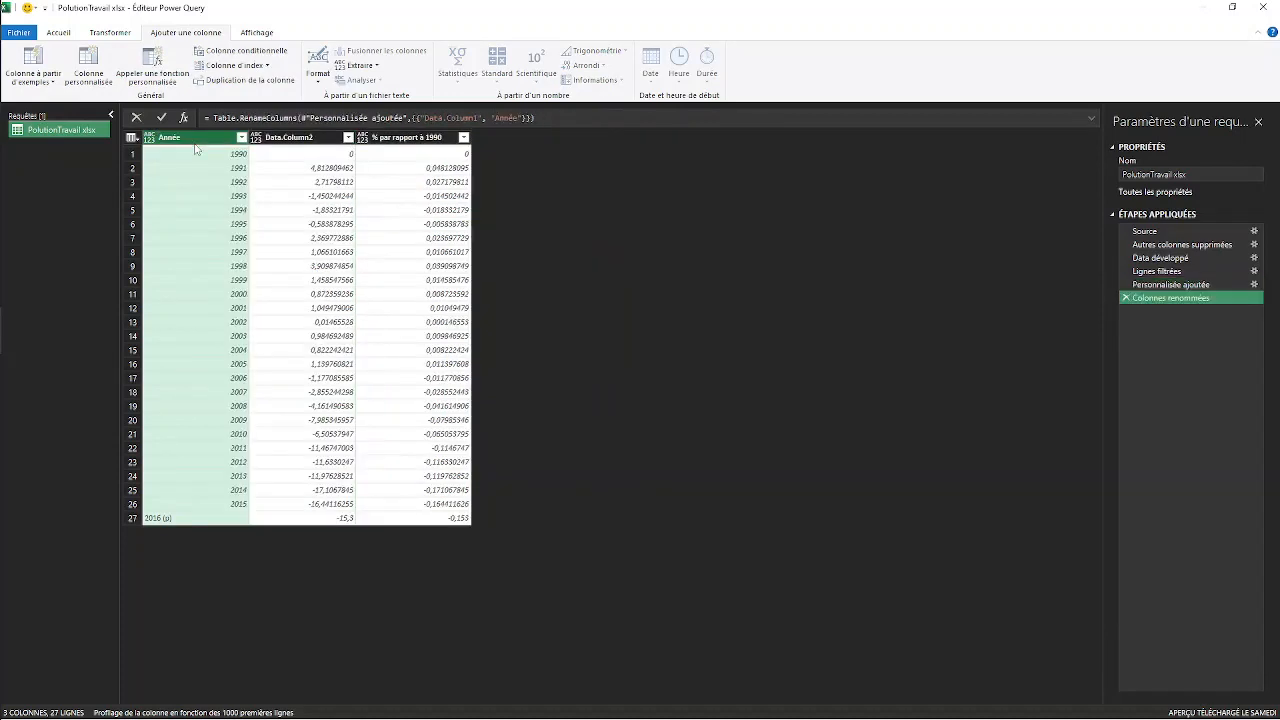
pyautogui.click(288, 138)
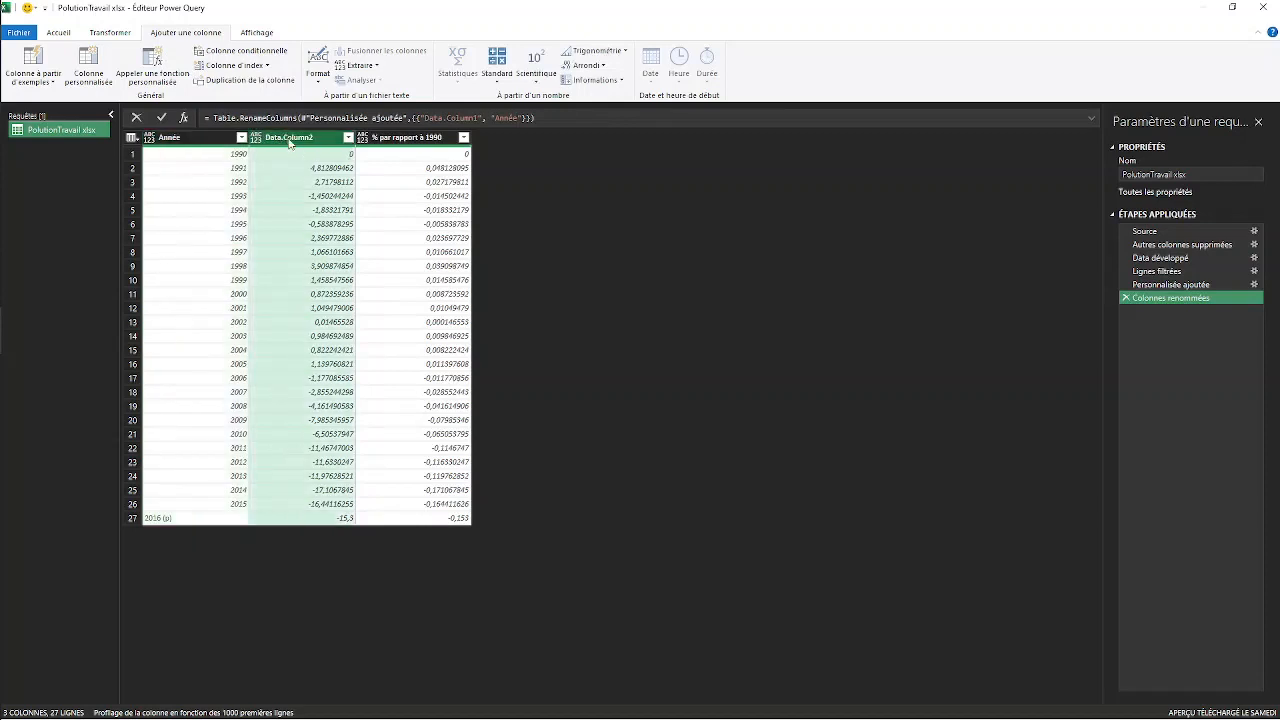
pyautogui.click(60, 33)
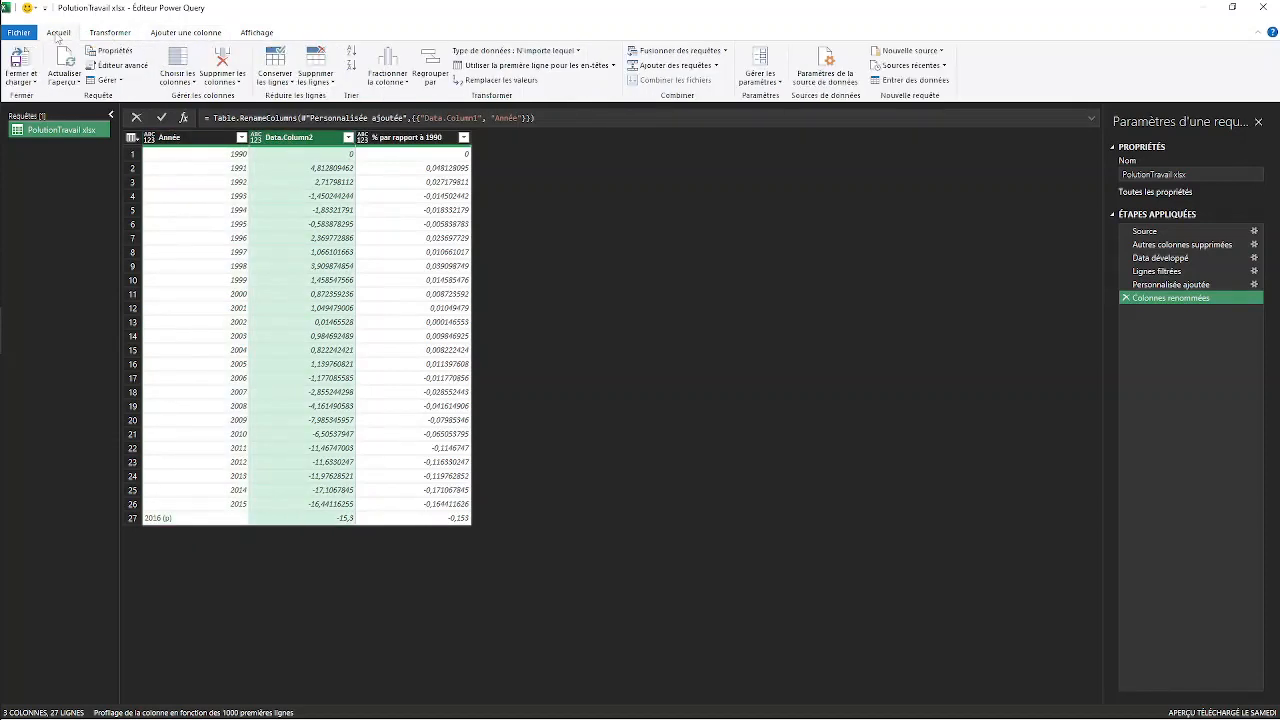
pyautogui.click(226, 56)
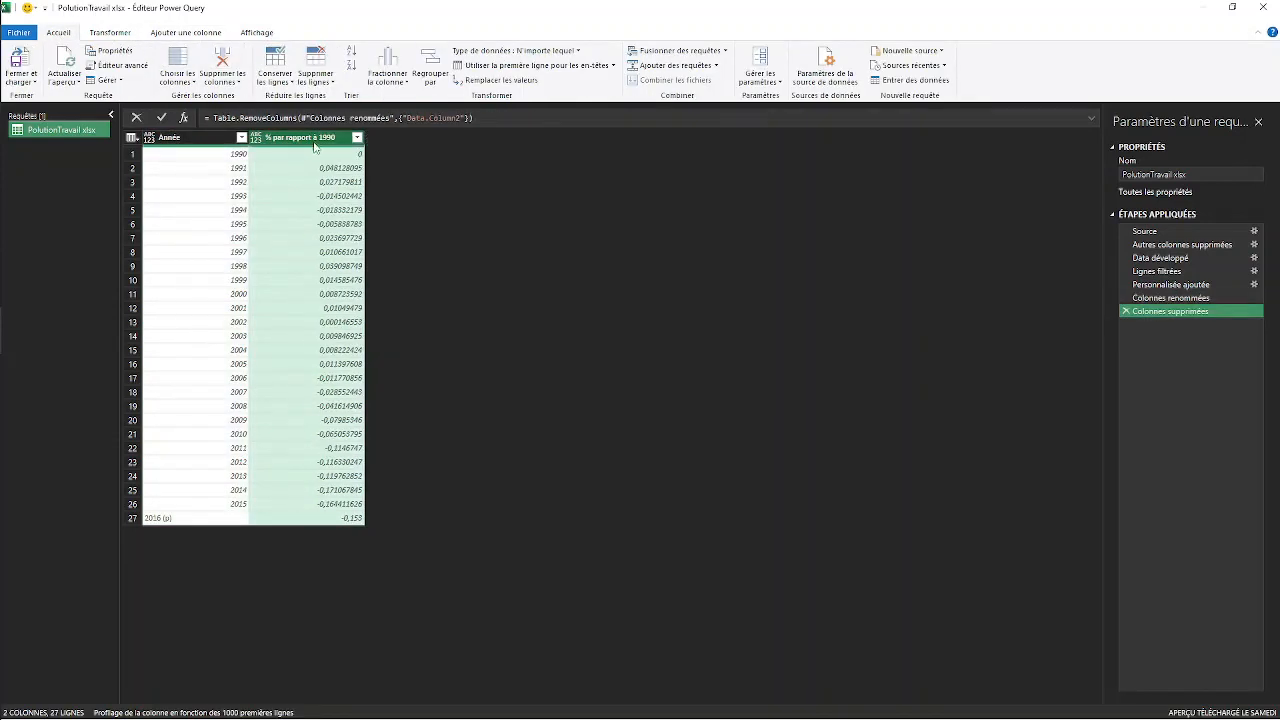
# Step: Add a custom column named Valeur with the formula 1000*(1+[#"% par rapport à 1990"])
pyautogui.click(201, 33)
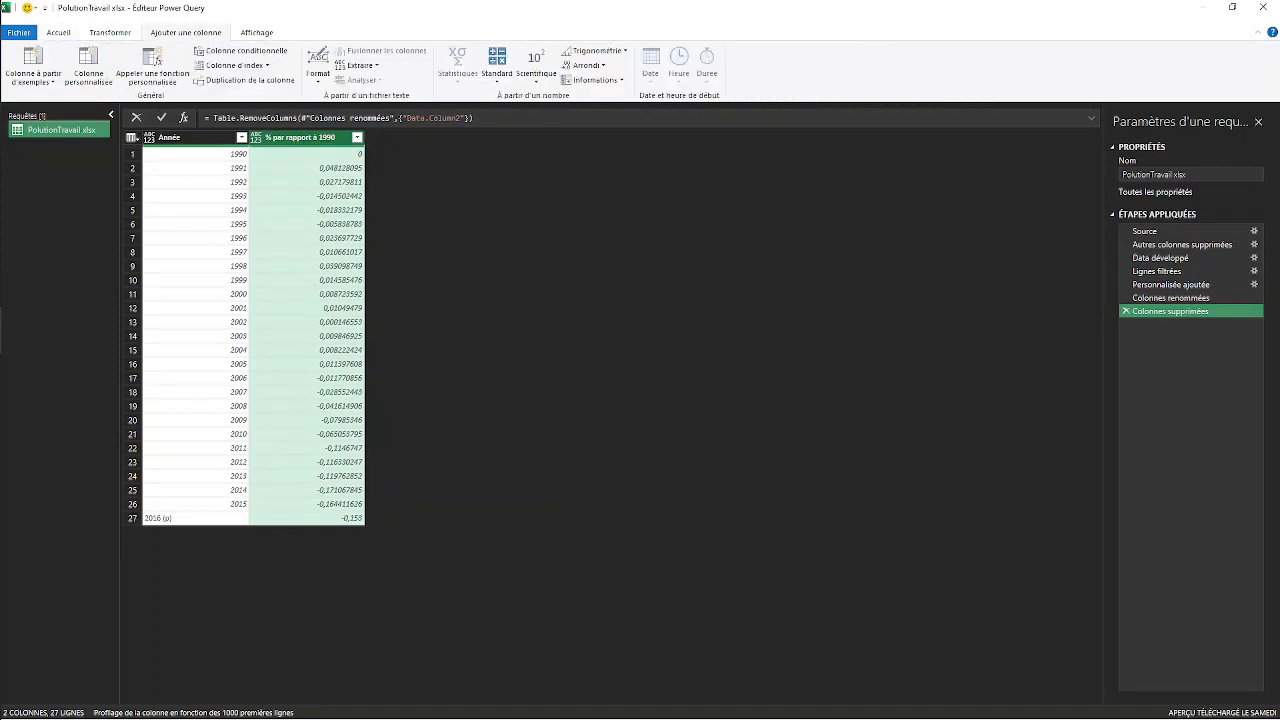
pyautogui.click(87, 69)
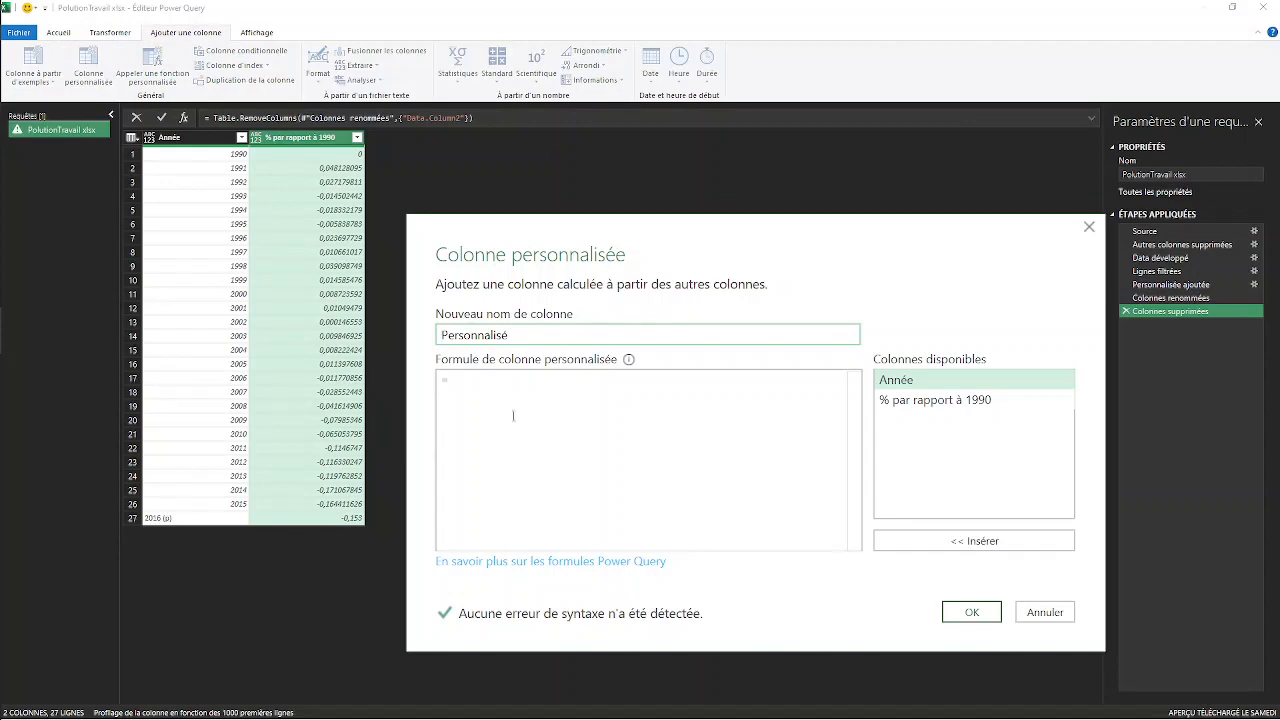
pyautogui.moveTo(519, 338); pyautogui.dragTo(445, 336)
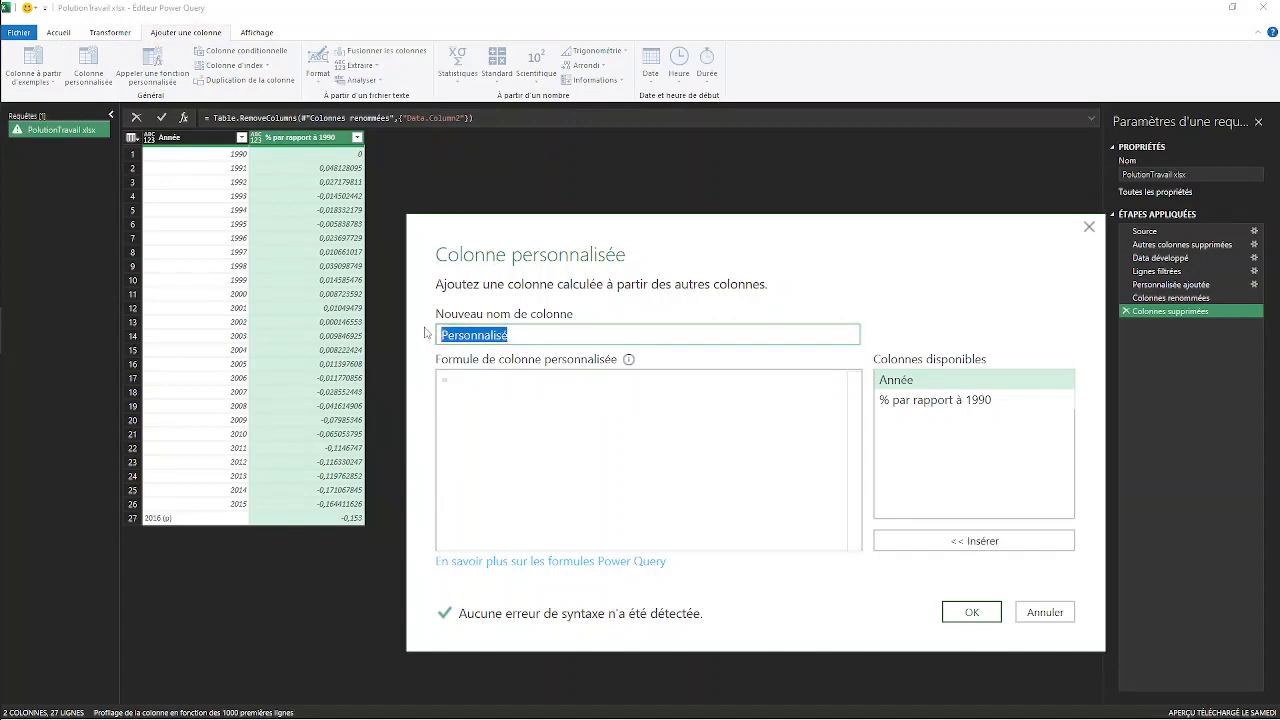
pyautogui.write('Valeur')
pyautogui.click(443, 397)
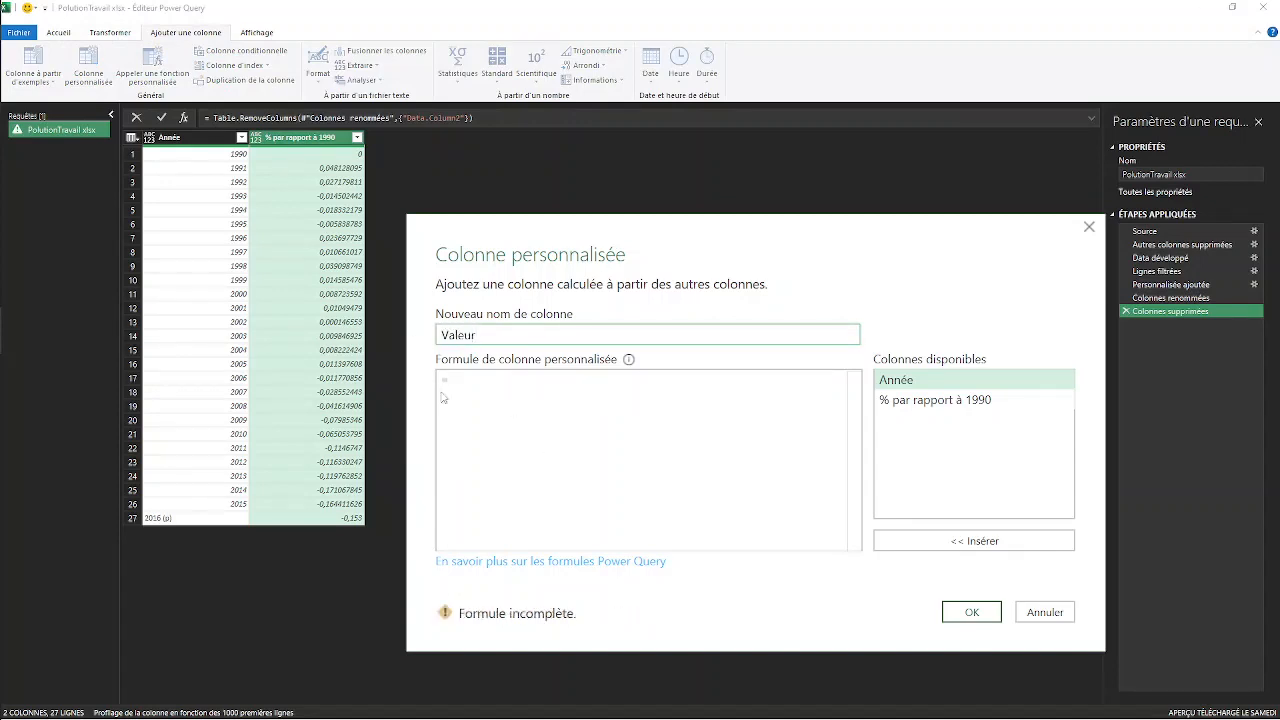
pyautogui.click(471, 376)
pyautogui.write('1000')
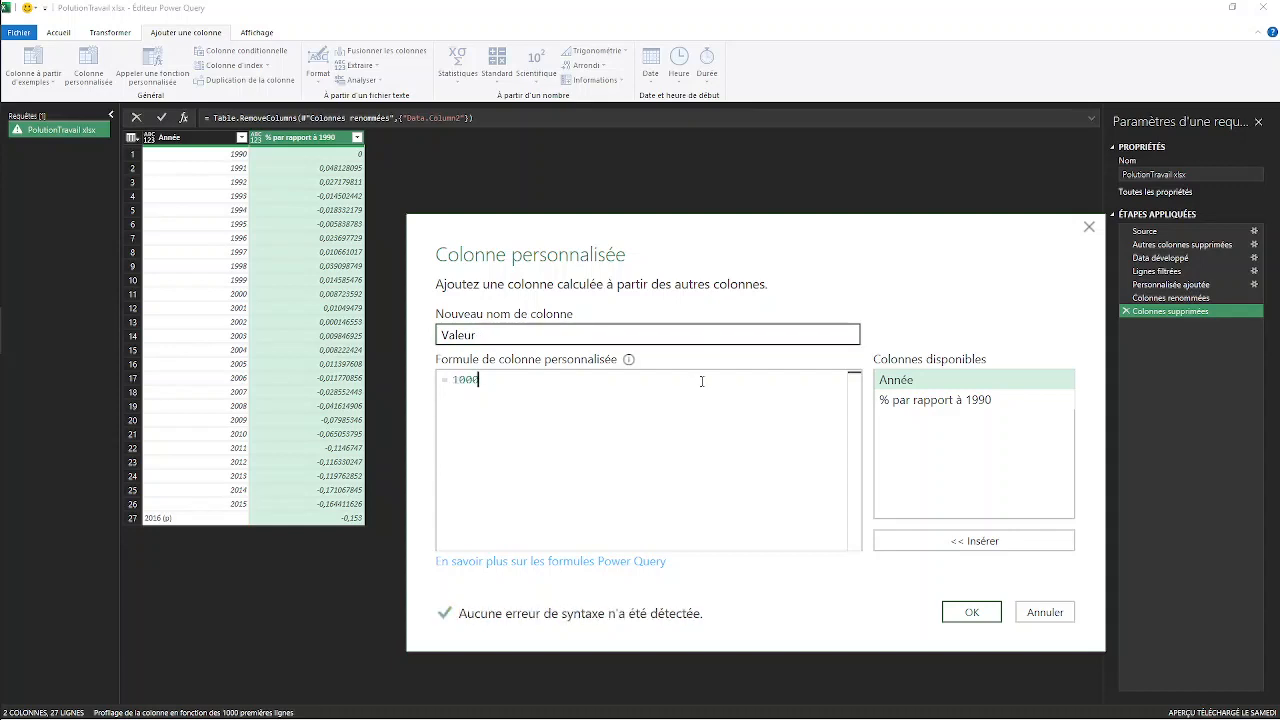
pyautogui.write('*')
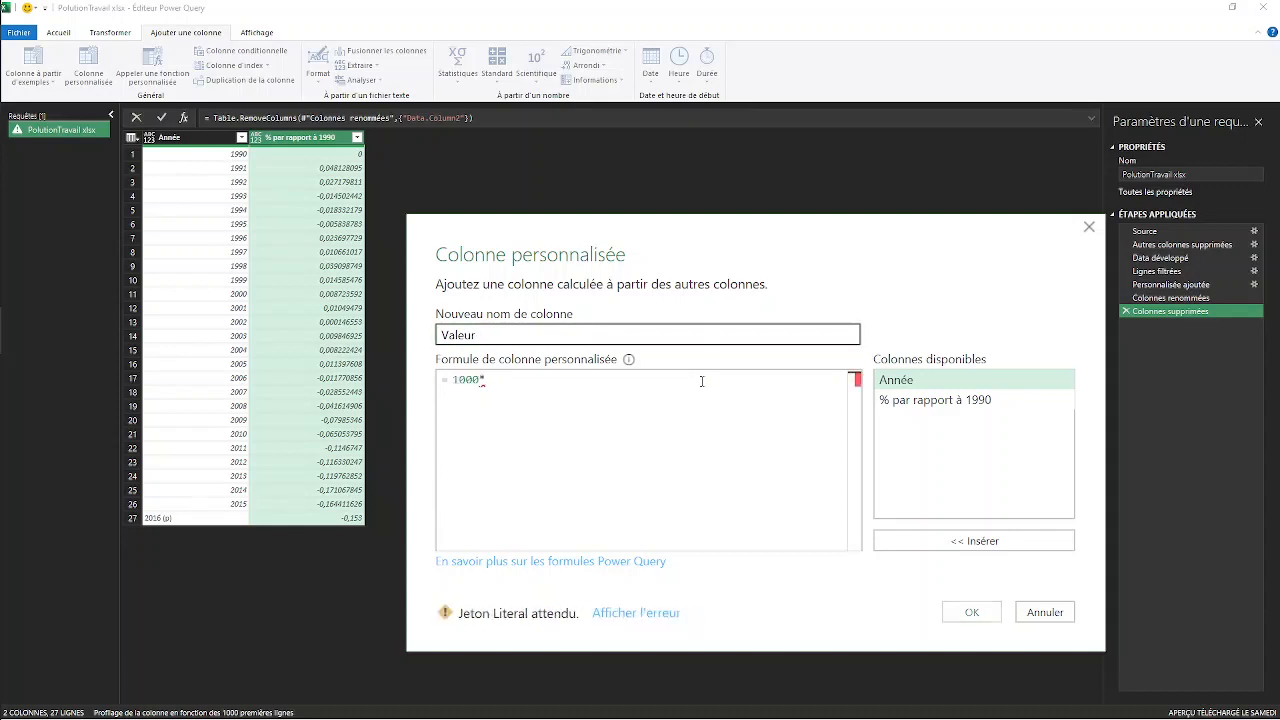
pyautogui.write('(1+')
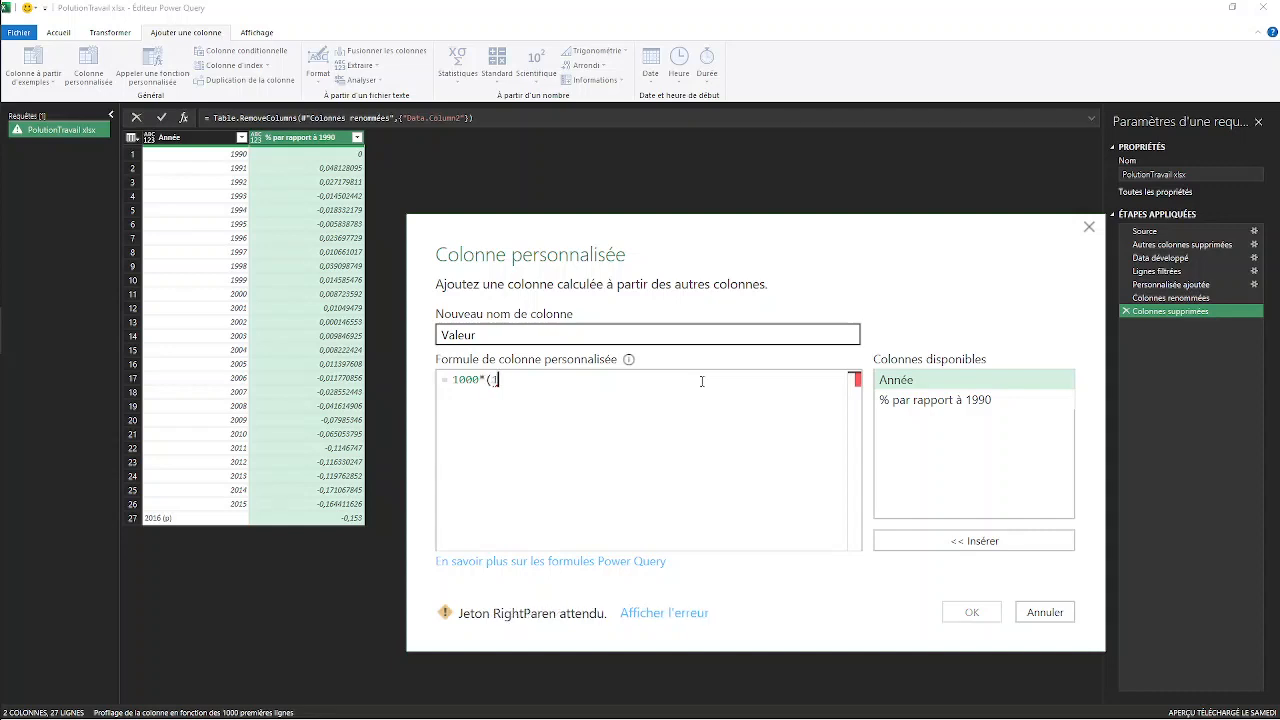
pyautogui.click(970, 403)
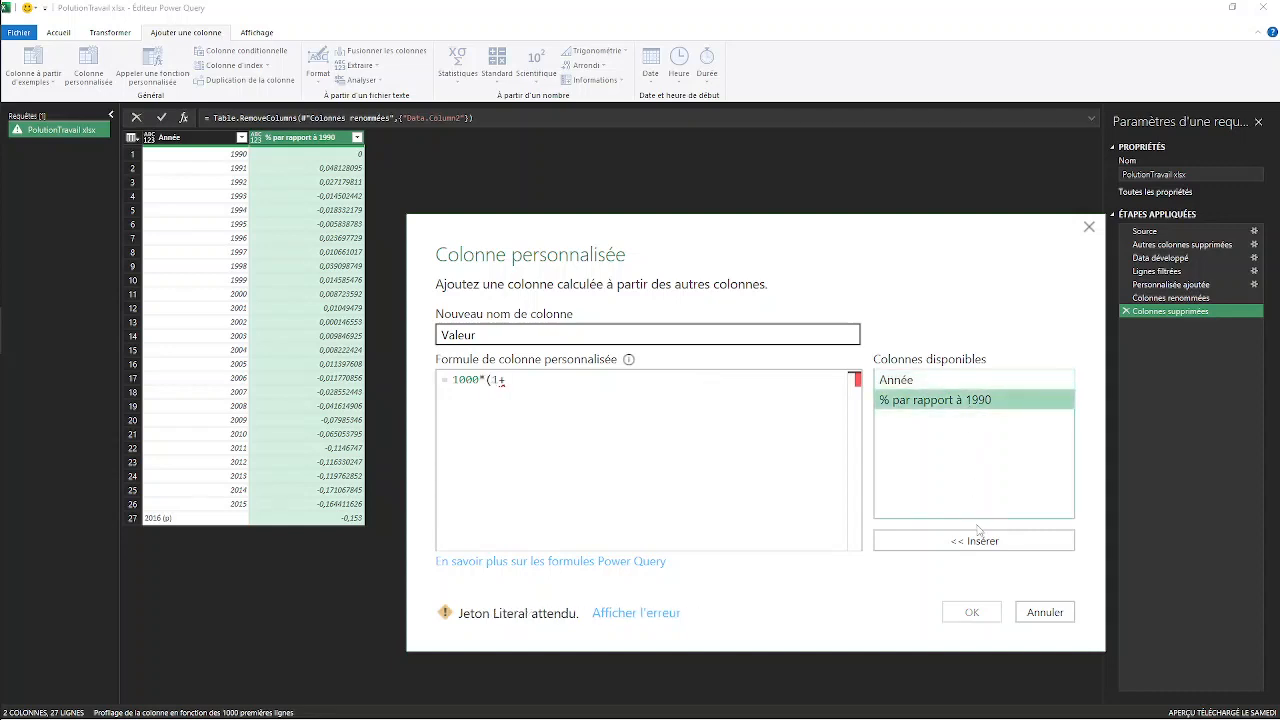
pyautogui.click(976, 541)
pyautogui.write(')')
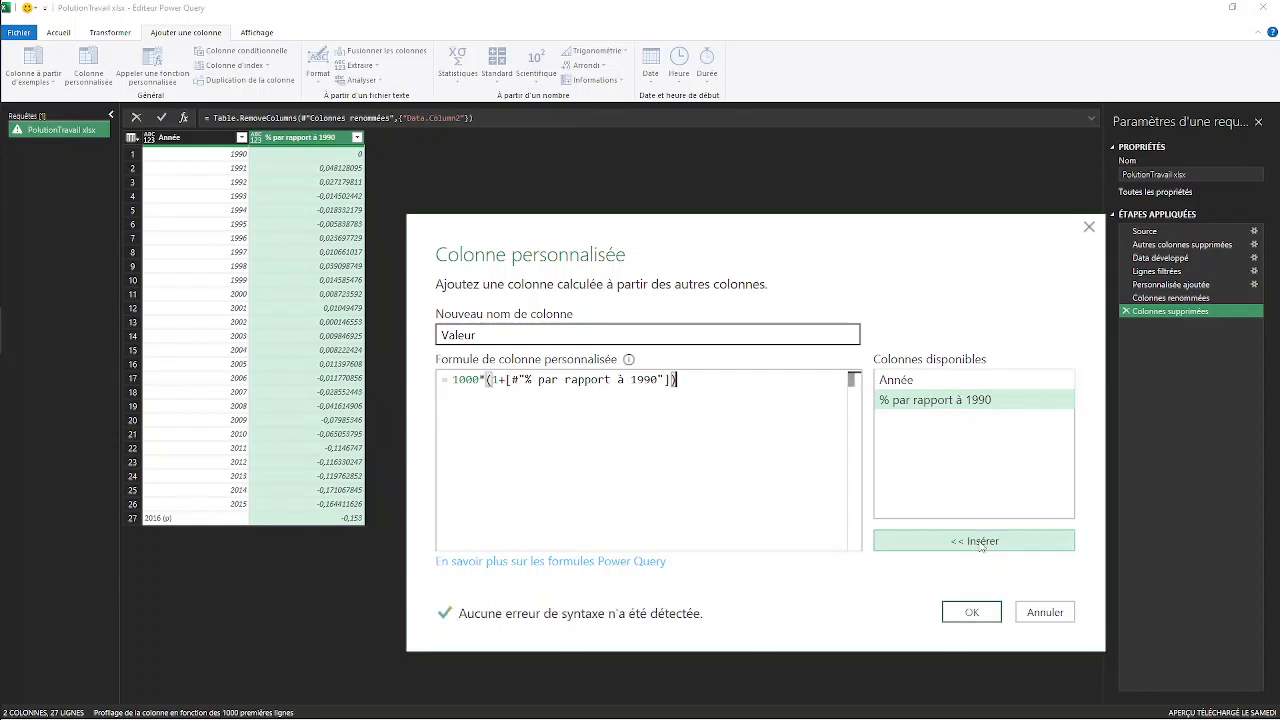
pyautogui.click(963, 609)
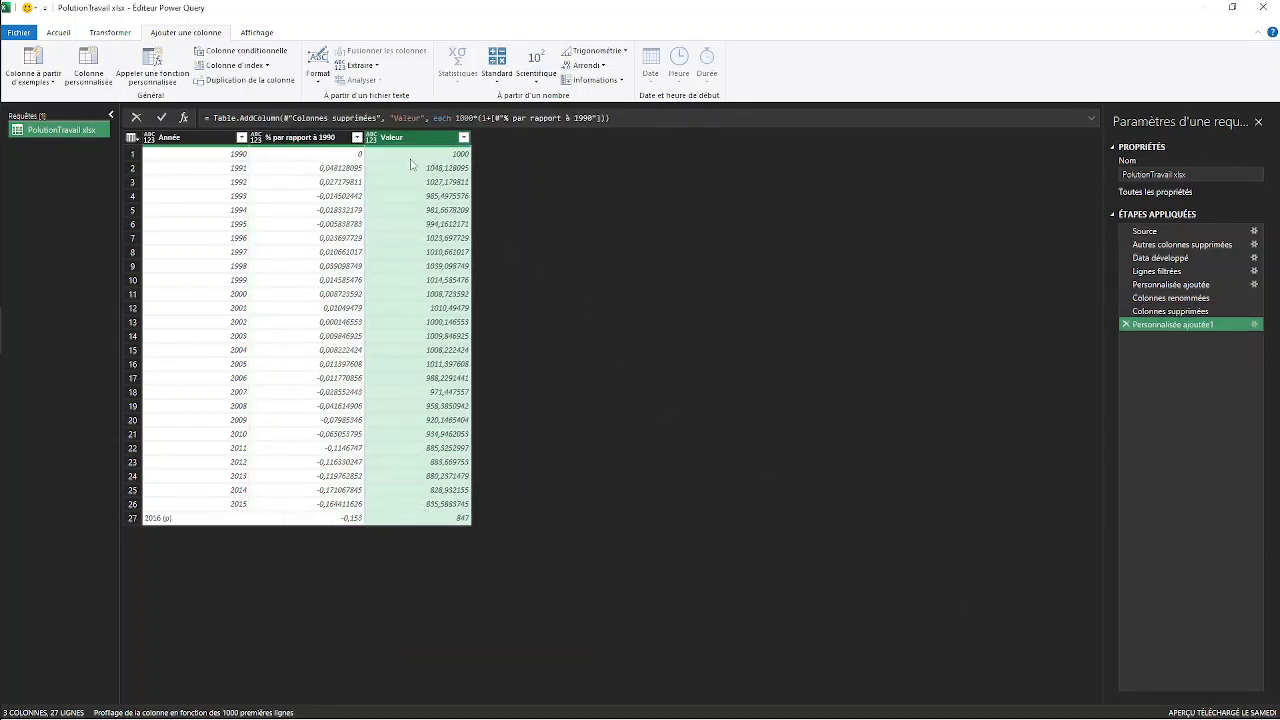
# Step: Set the Valeur column's data type to whole number, and close and load the query into the workbook
pyautogui.click(372, 139)
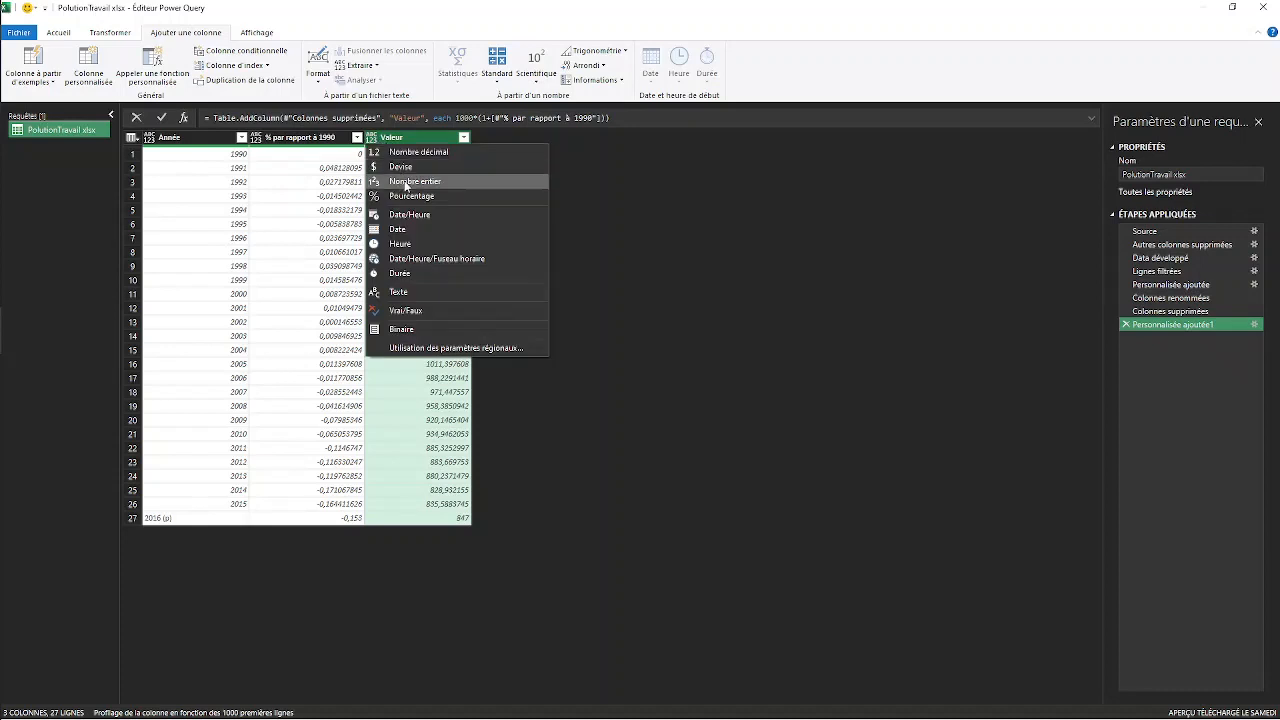
pyautogui.click(405, 182)
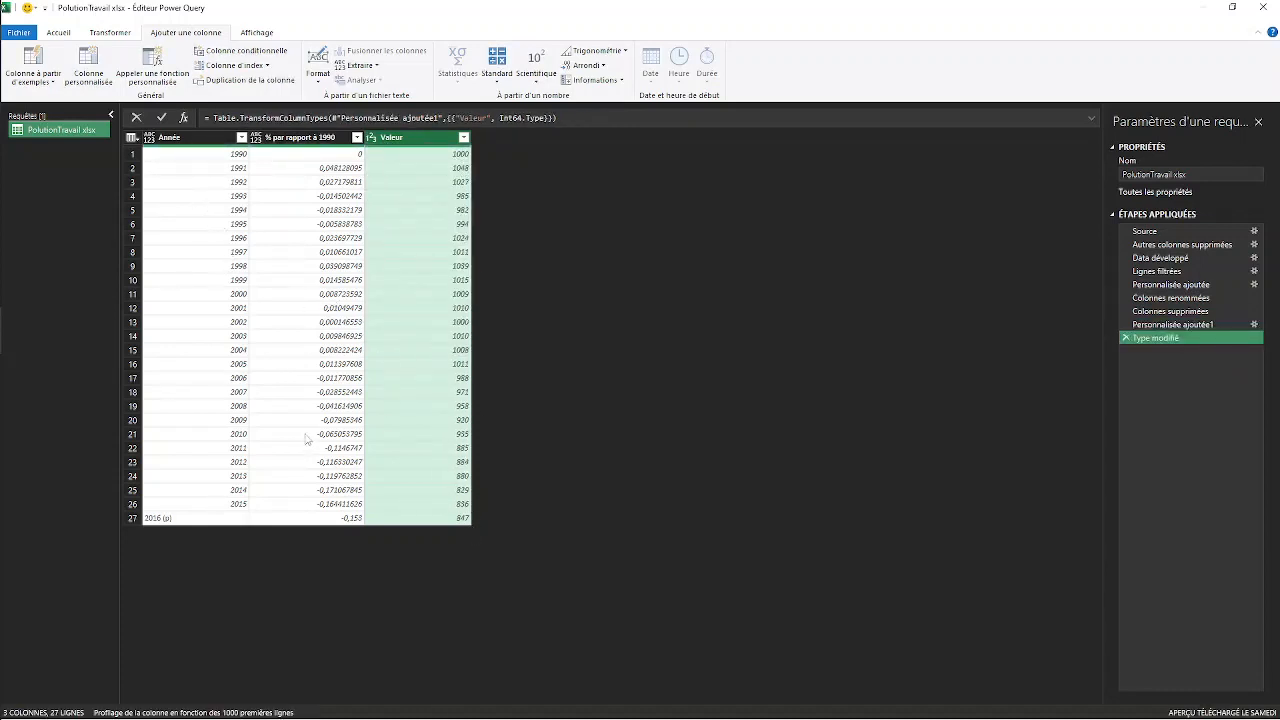
pyautogui.click(17, 32)
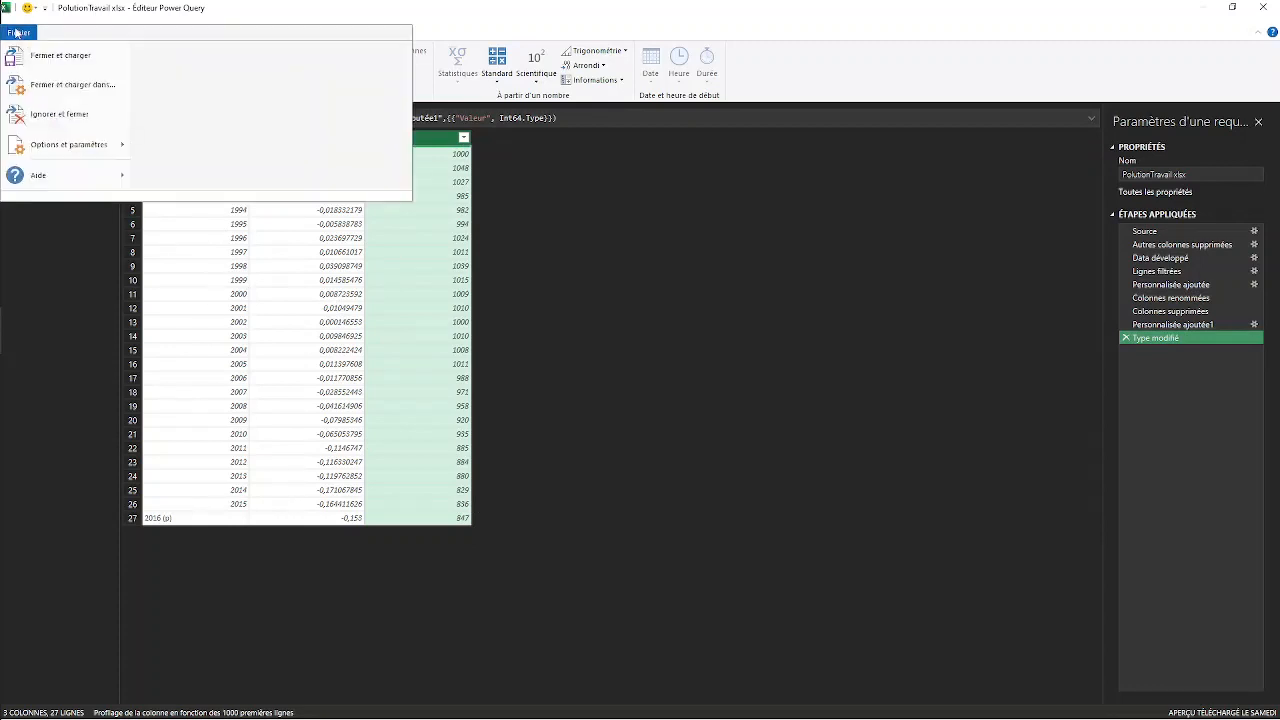
pyautogui.click(48, 57)
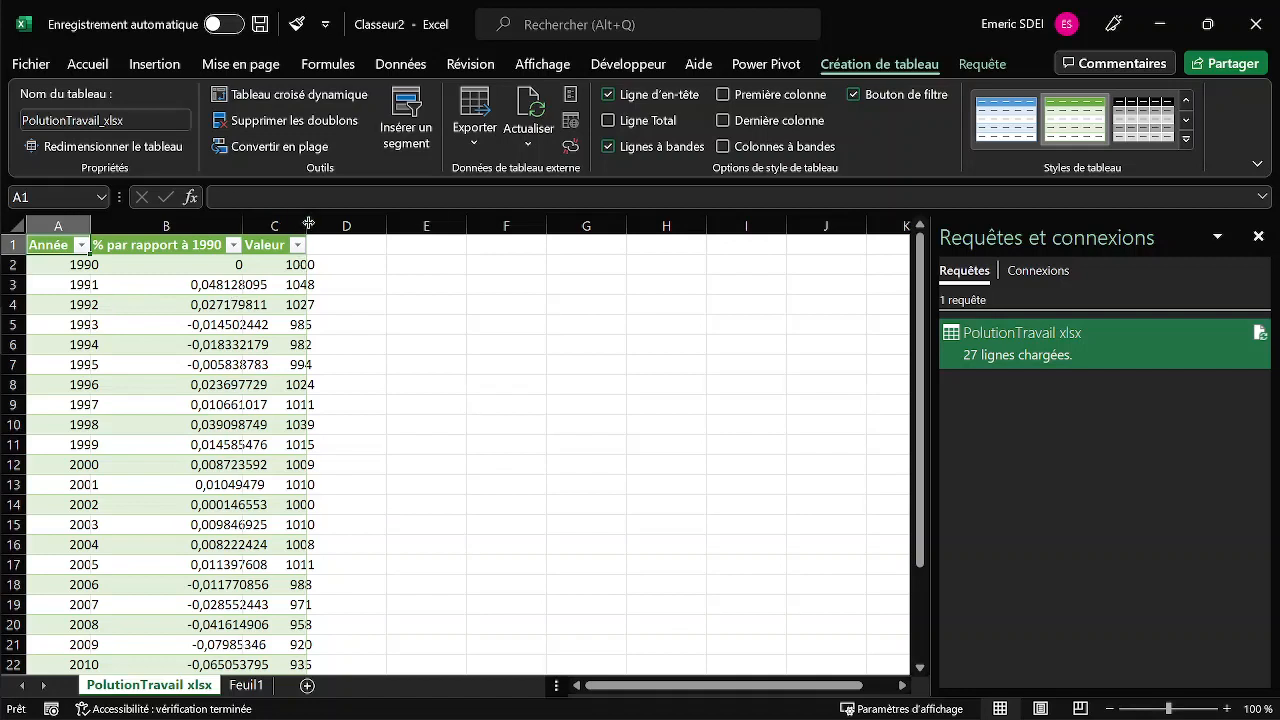
# Step: Widen the Valeur column slightly and format the "% par rapport à 1990" values as percentages with two decimals
pyautogui.moveTo(302, 225); pyautogui.dragTo(332, 225)
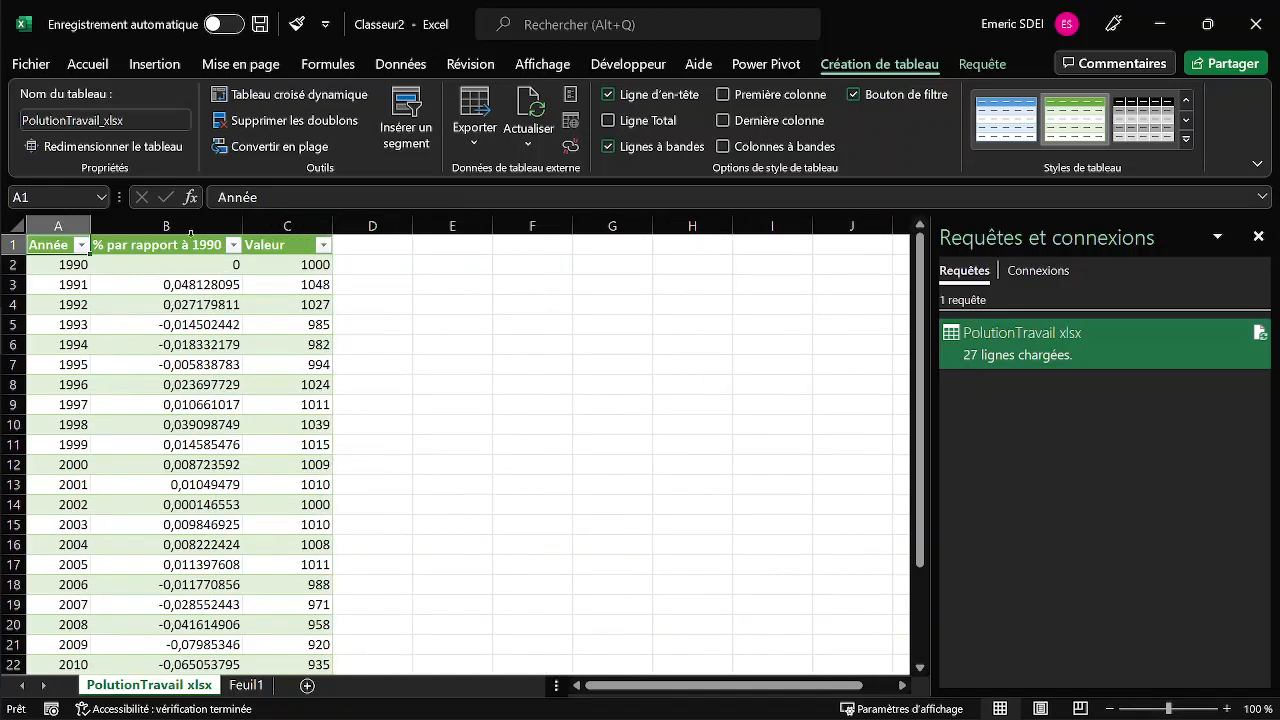
pyautogui.click(190, 236)
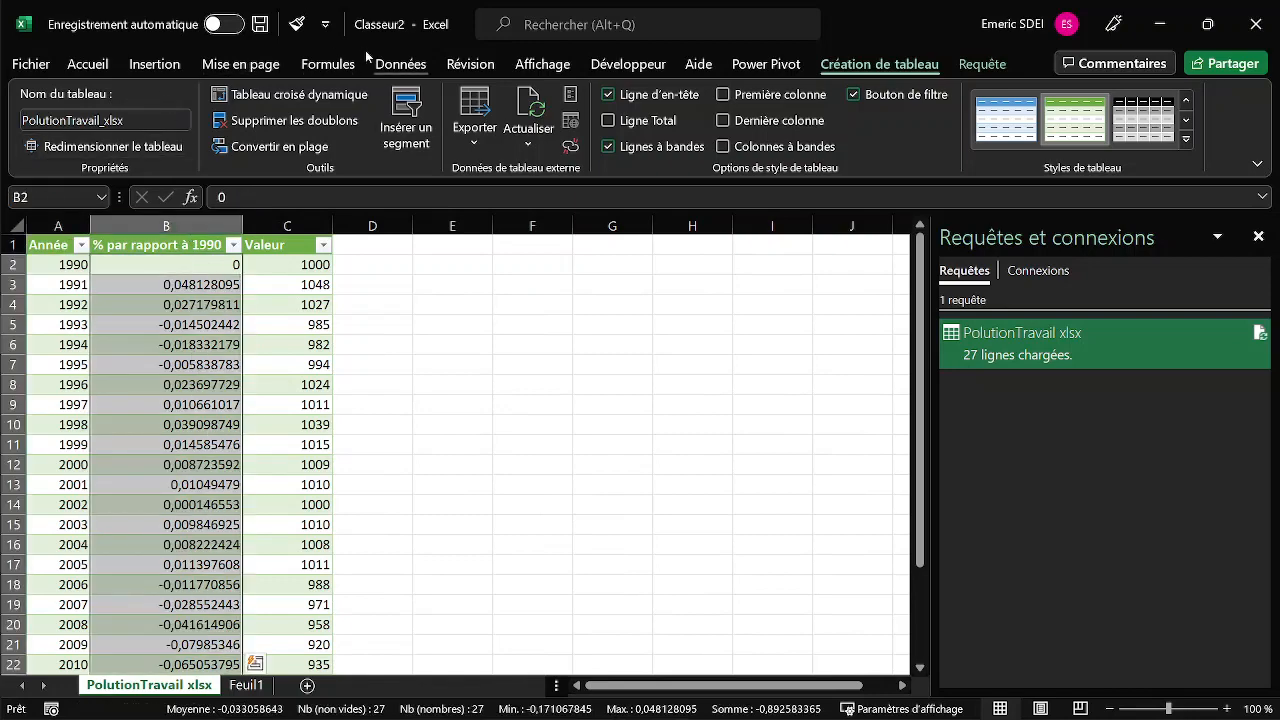
pyautogui.click(88, 64)
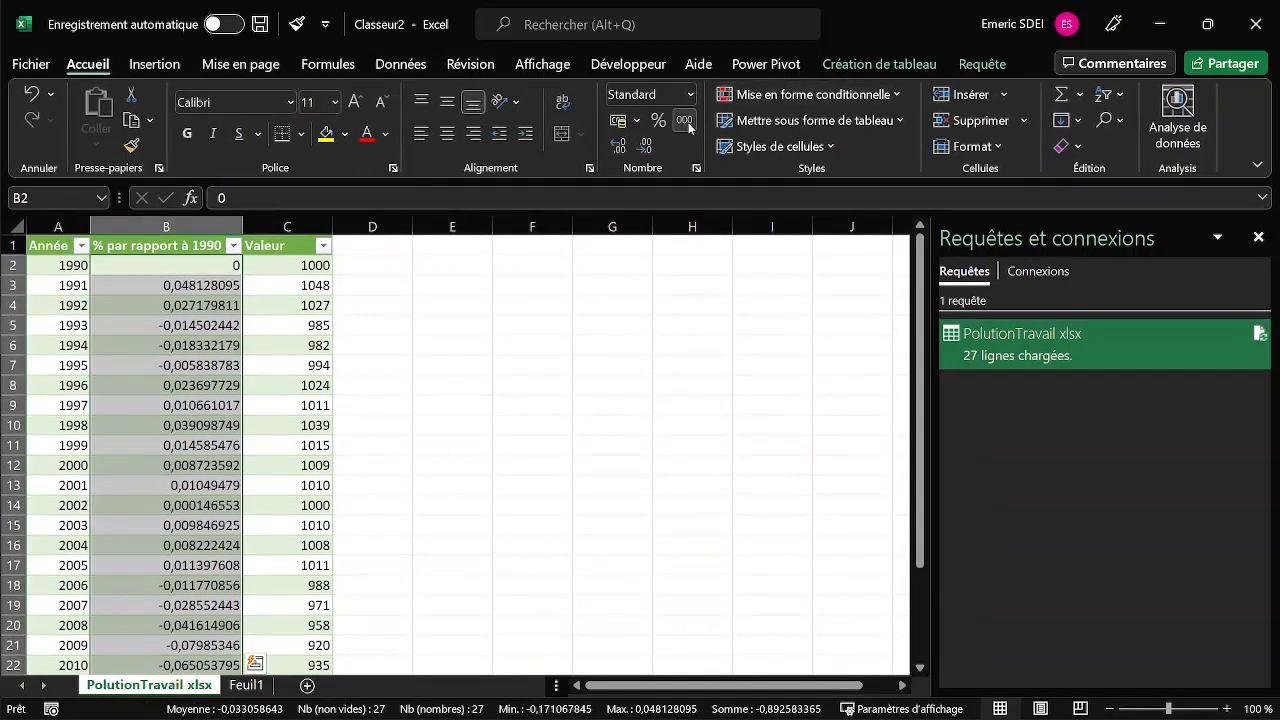
pyautogui.click(655, 121)
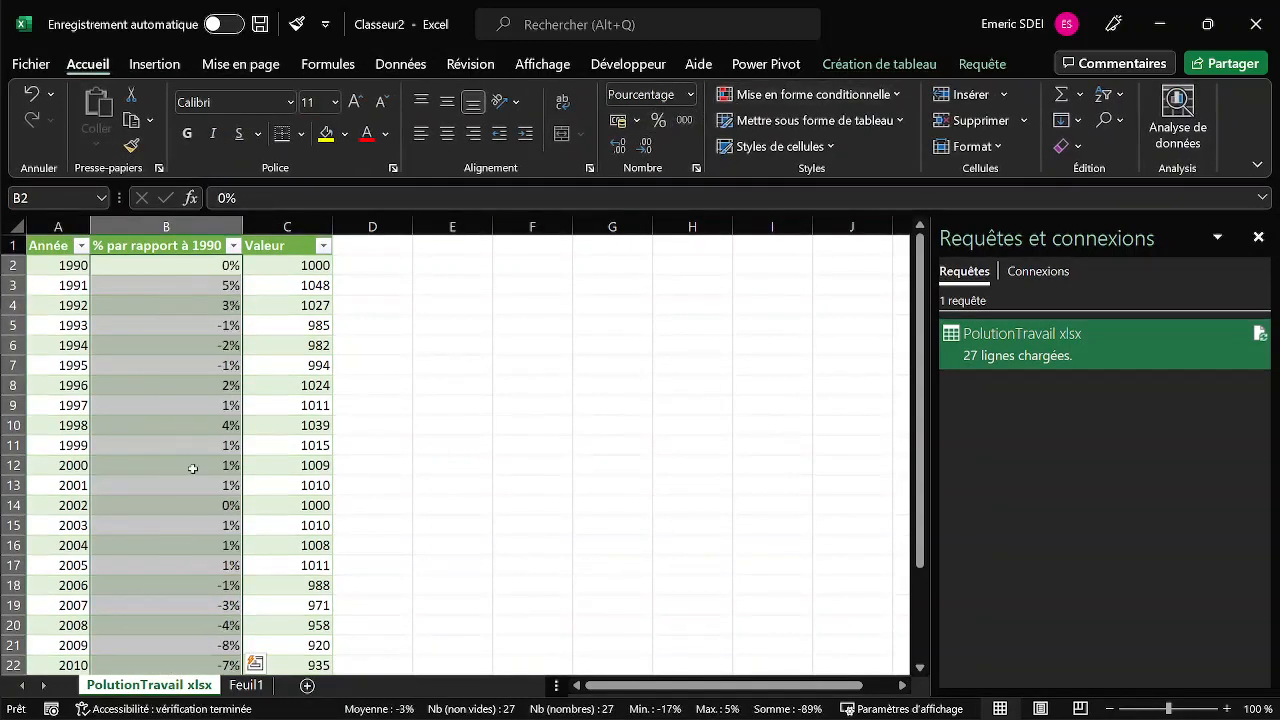
pyautogui.click(618, 145)
pyautogui.click(618, 145)
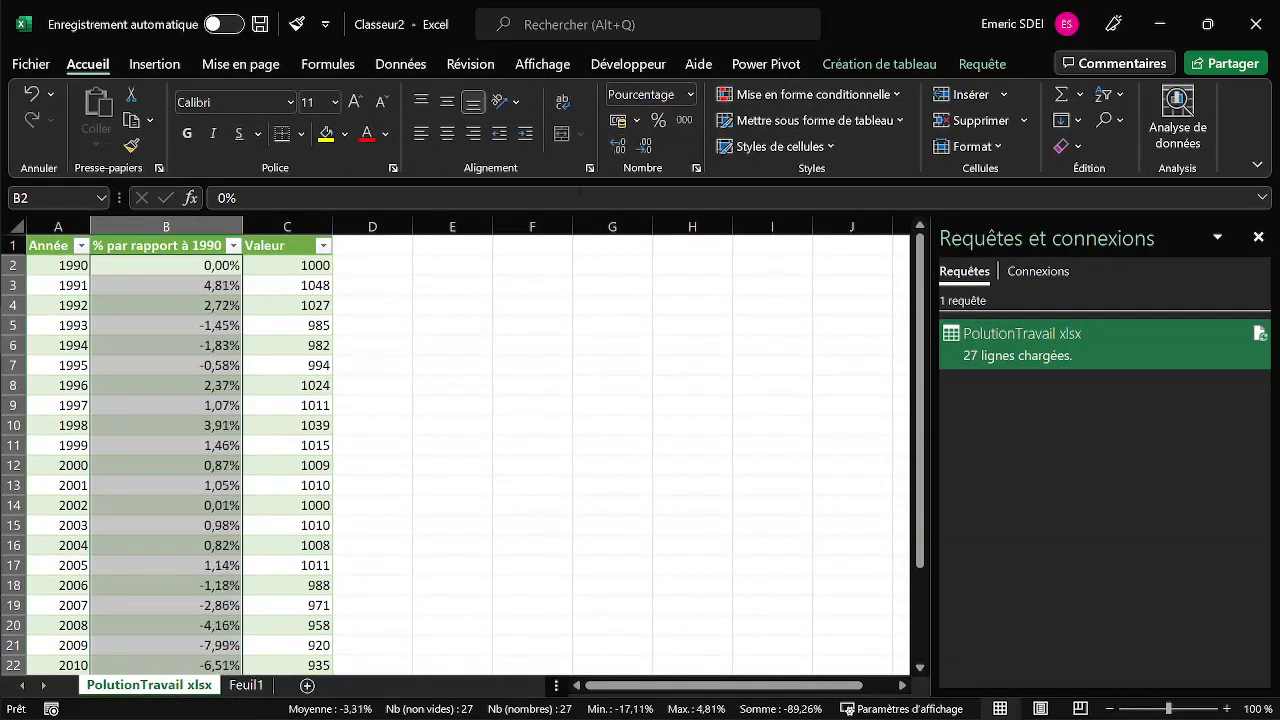
# Step: Insert a waterfall (Cascade) chart from the Année and "% par rapport à 1990" columns of the table
pyautogui.click(130, 307)
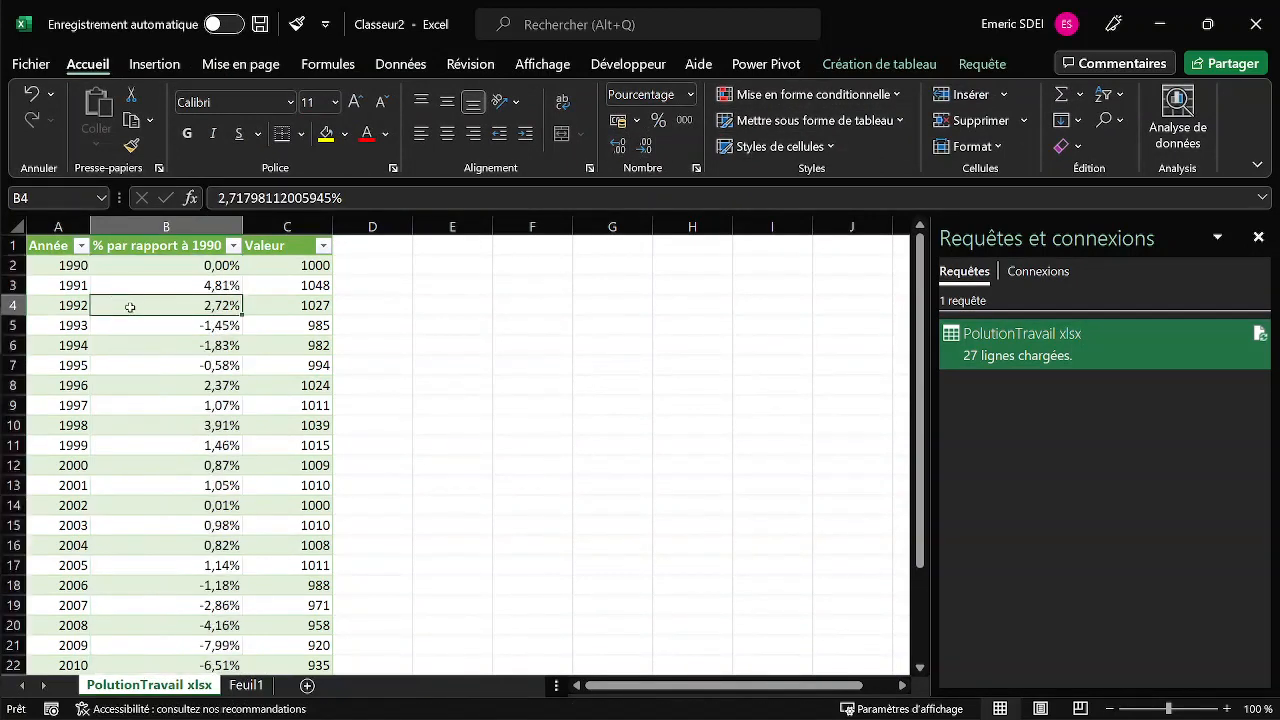
pyautogui.click(58, 236)
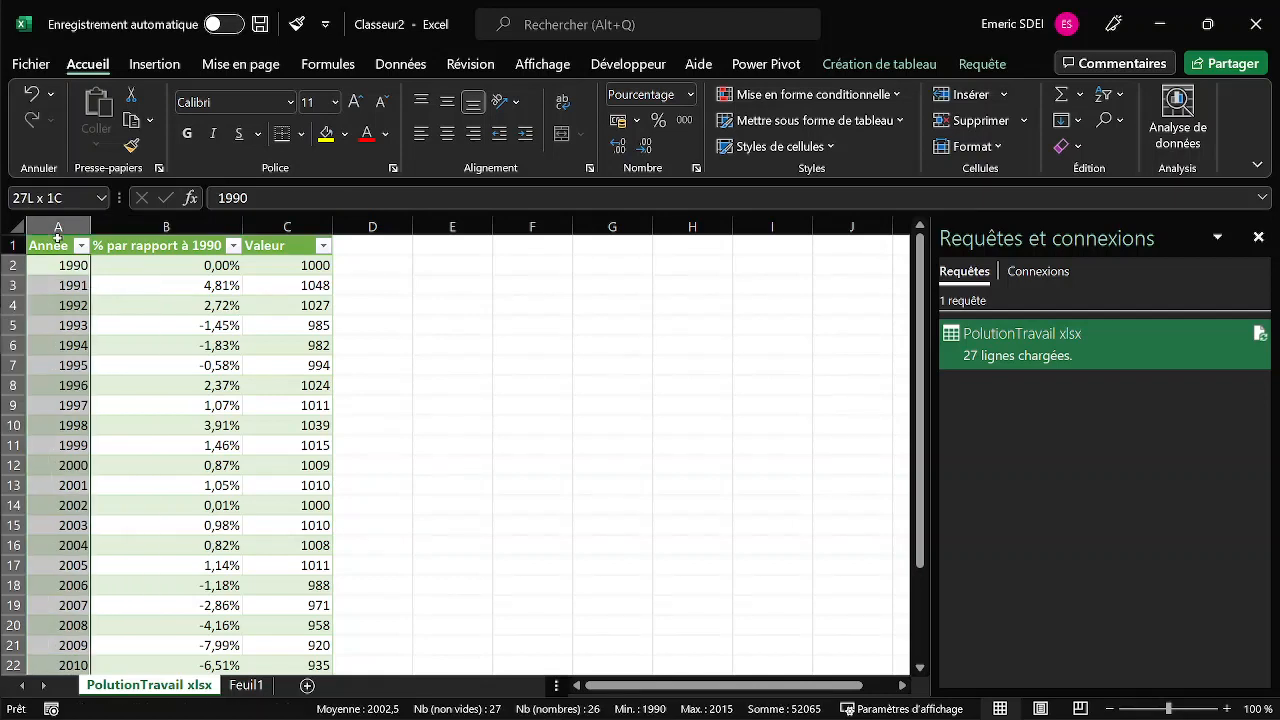
pyautogui.keyDown('shift'); pyautogui.click(130, 236); pyautogui.keyUp('shift')
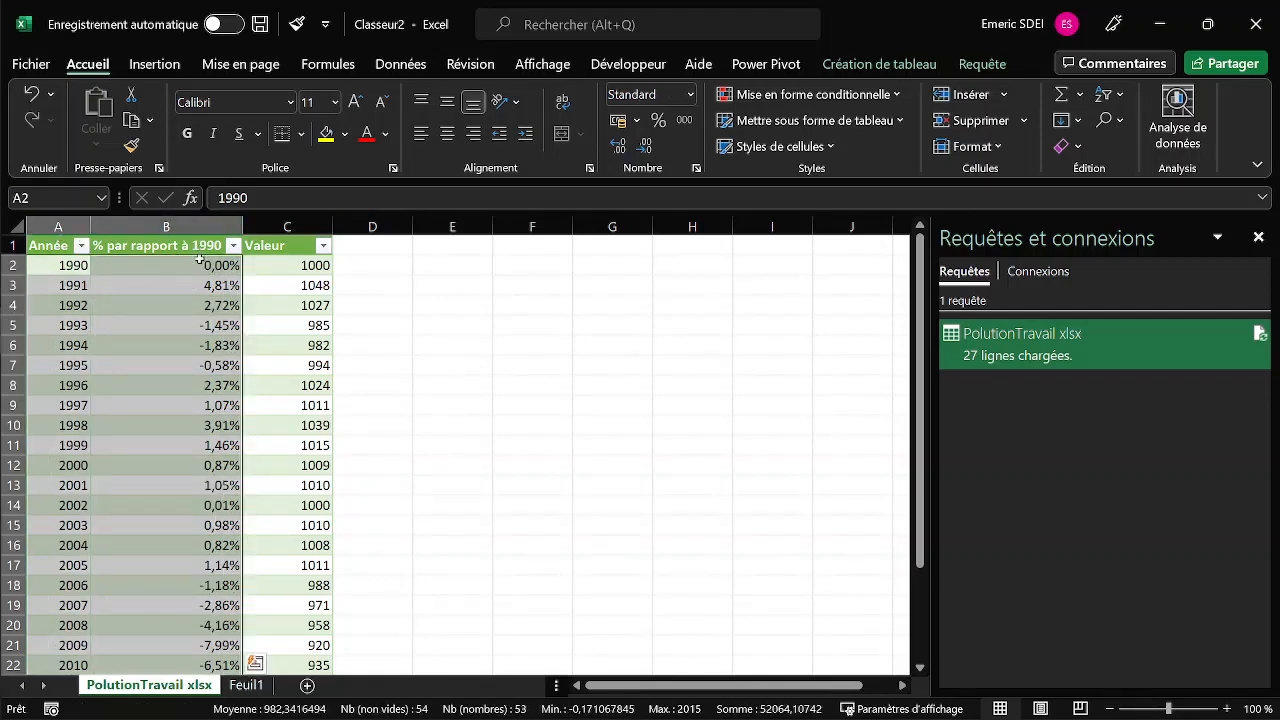
pyautogui.click(154, 64)
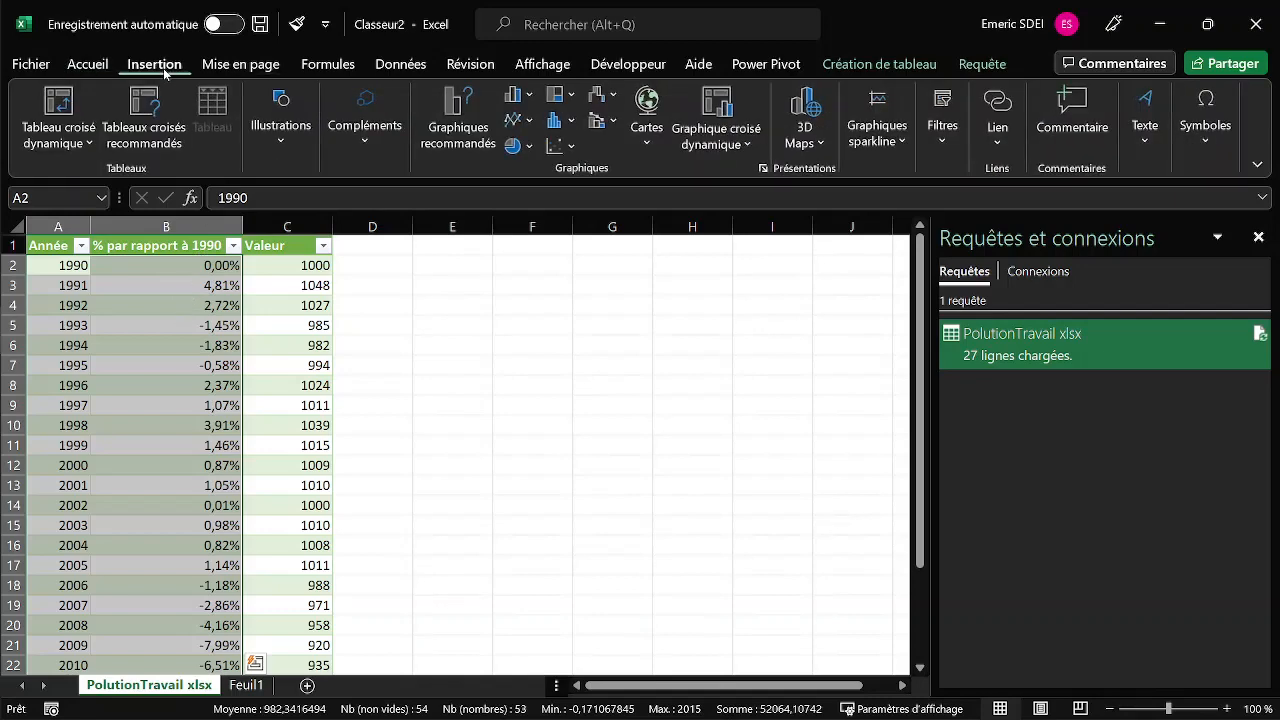
pyautogui.click(600, 122)
pyautogui.click(613, 164)
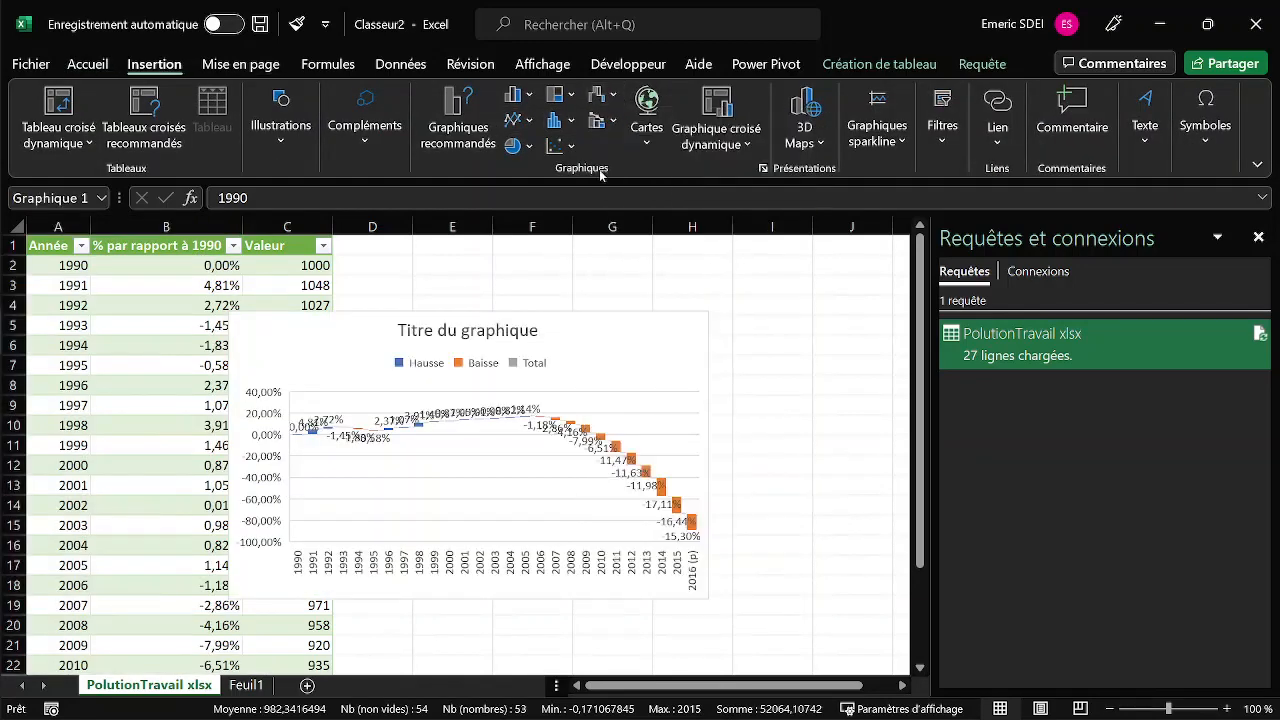
# Step: Hide the queries and connections list and enlarge the percentage chart to span columns A to N and rows 2 to 18
pyautogui.click(1258, 237)
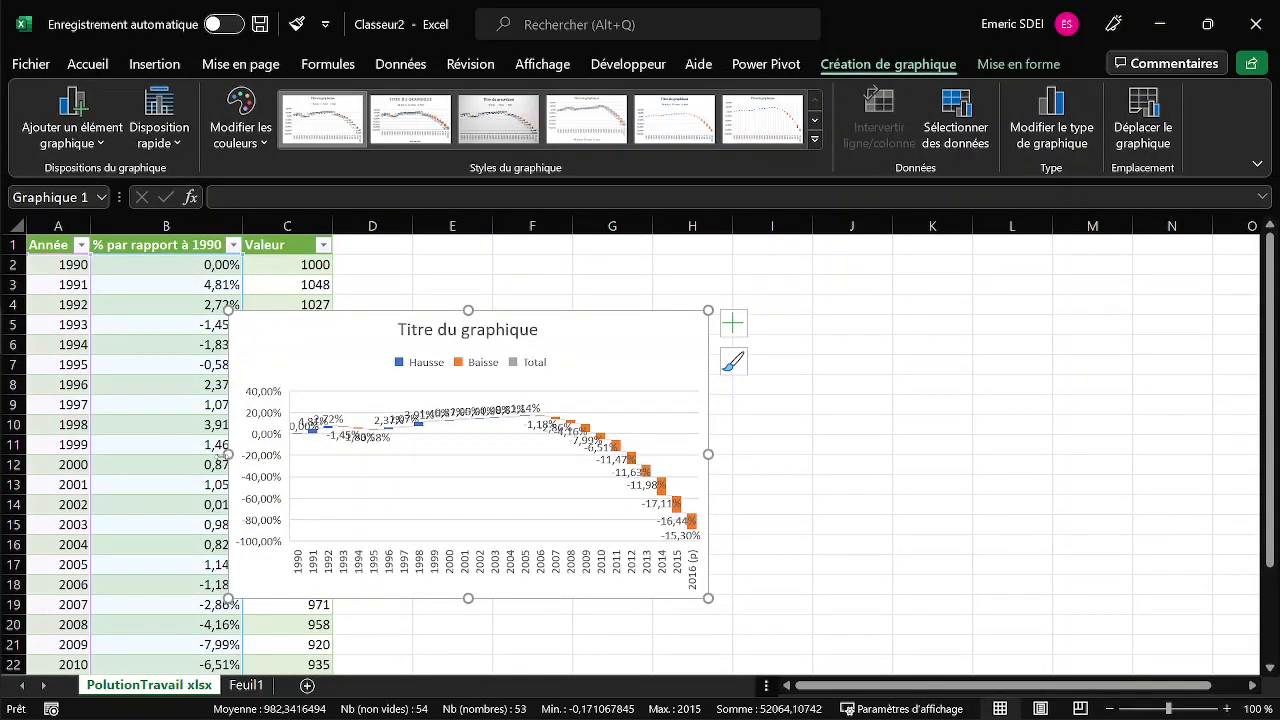
pyautogui.moveTo(228, 454); pyautogui.dragTo(26, 454)
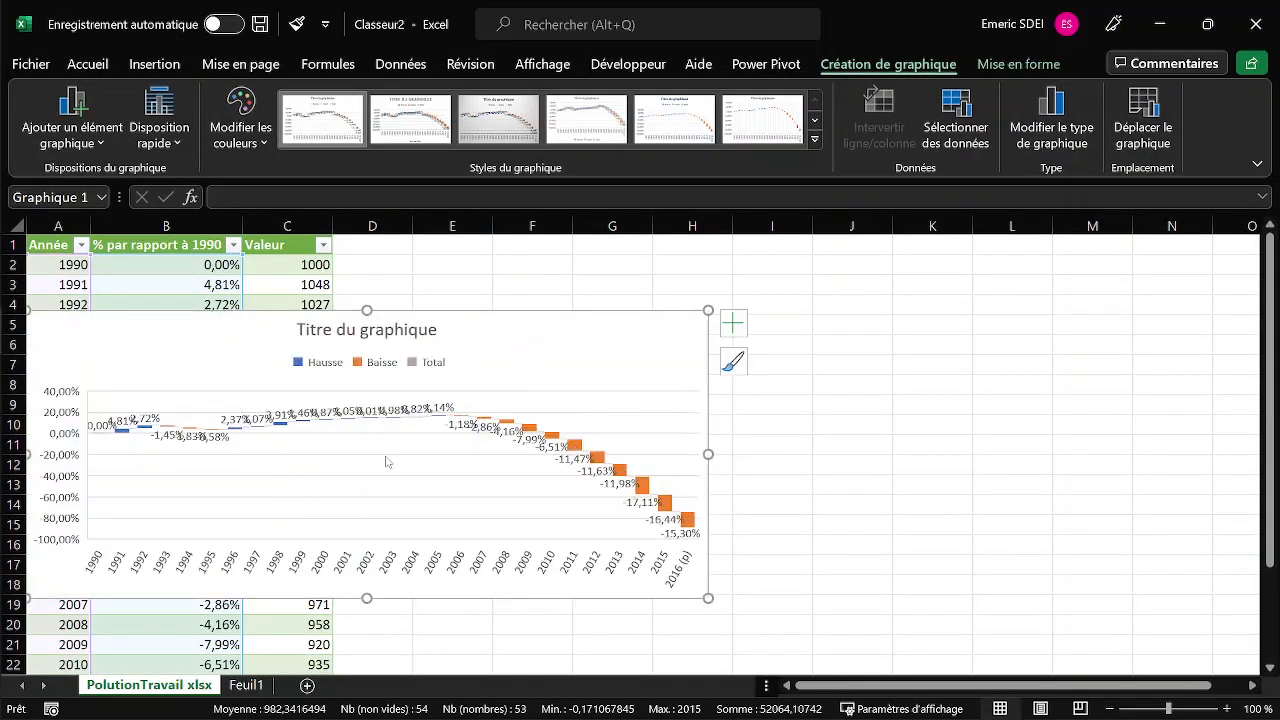
pyautogui.moveTo(708, 454); pyautogui.dragTo(1216, 443)
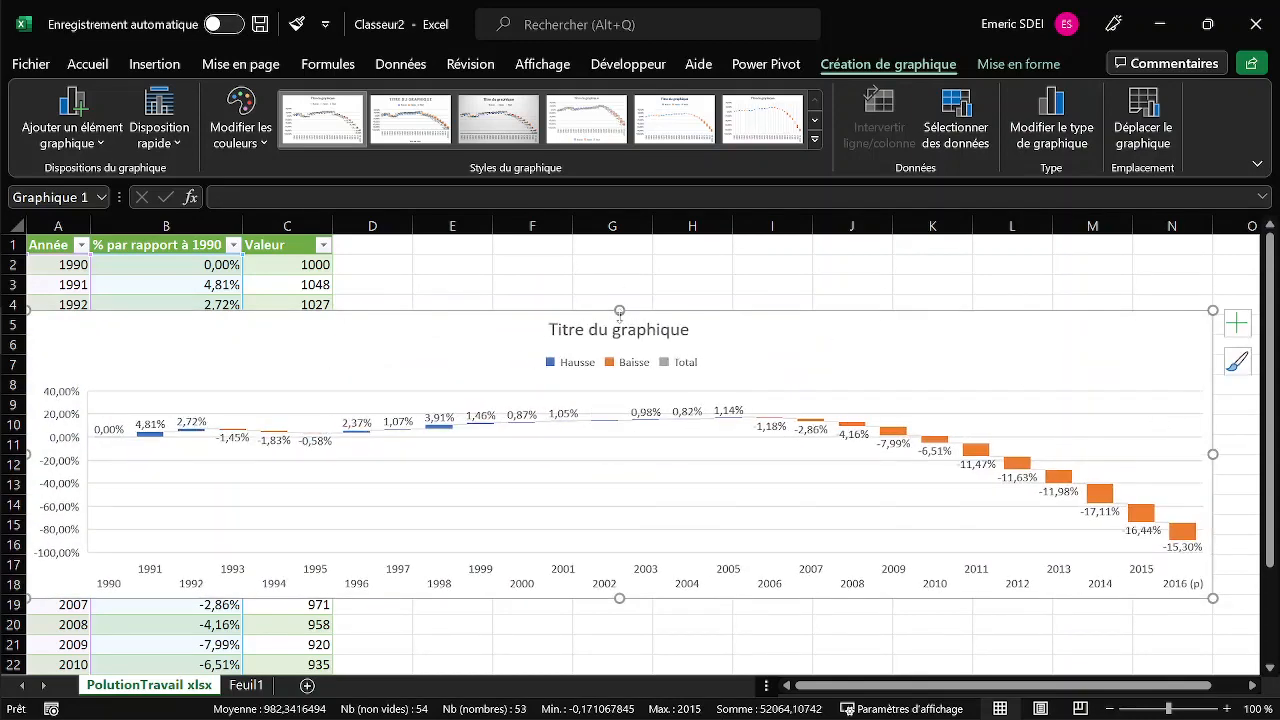
pyautogui.moveTo(620, 309); pyautogui.dragTo(620, 255)
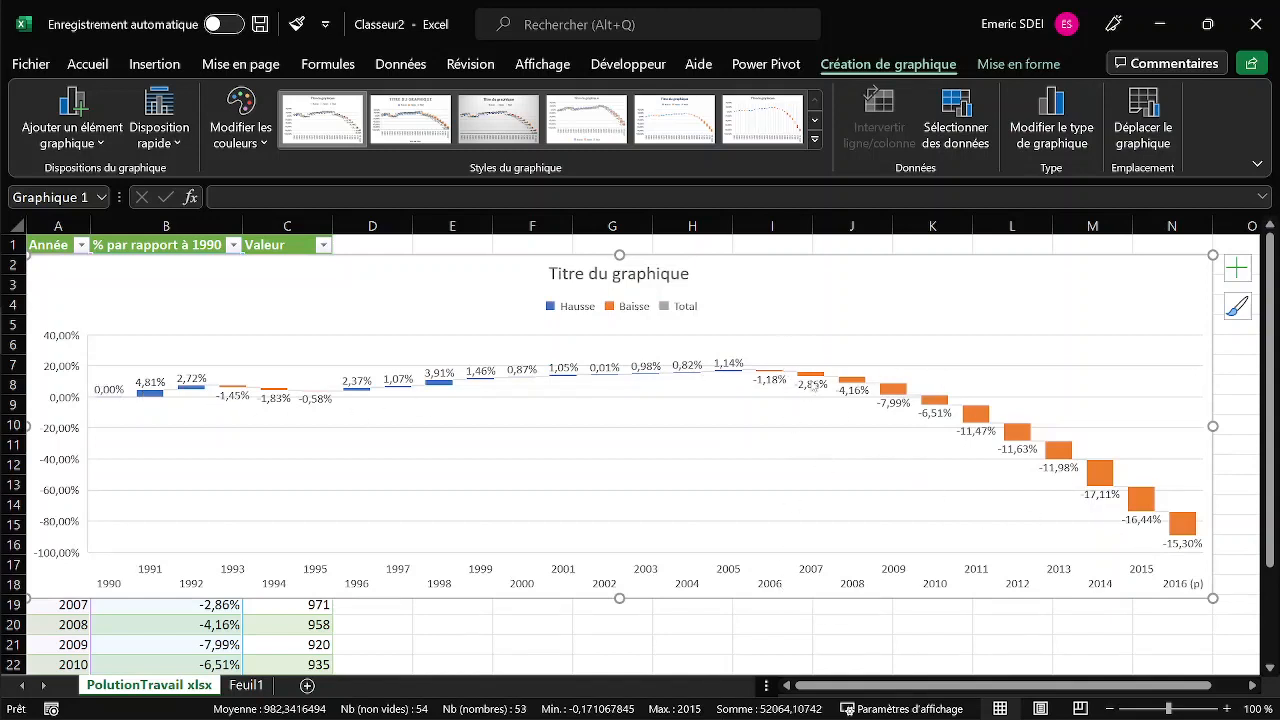
# Step: Delete the percentage chart's legend and move the chart down so it starts at about row 20
pyautogui.moveTo(808, 385)
pyautogui.click(587, 305)
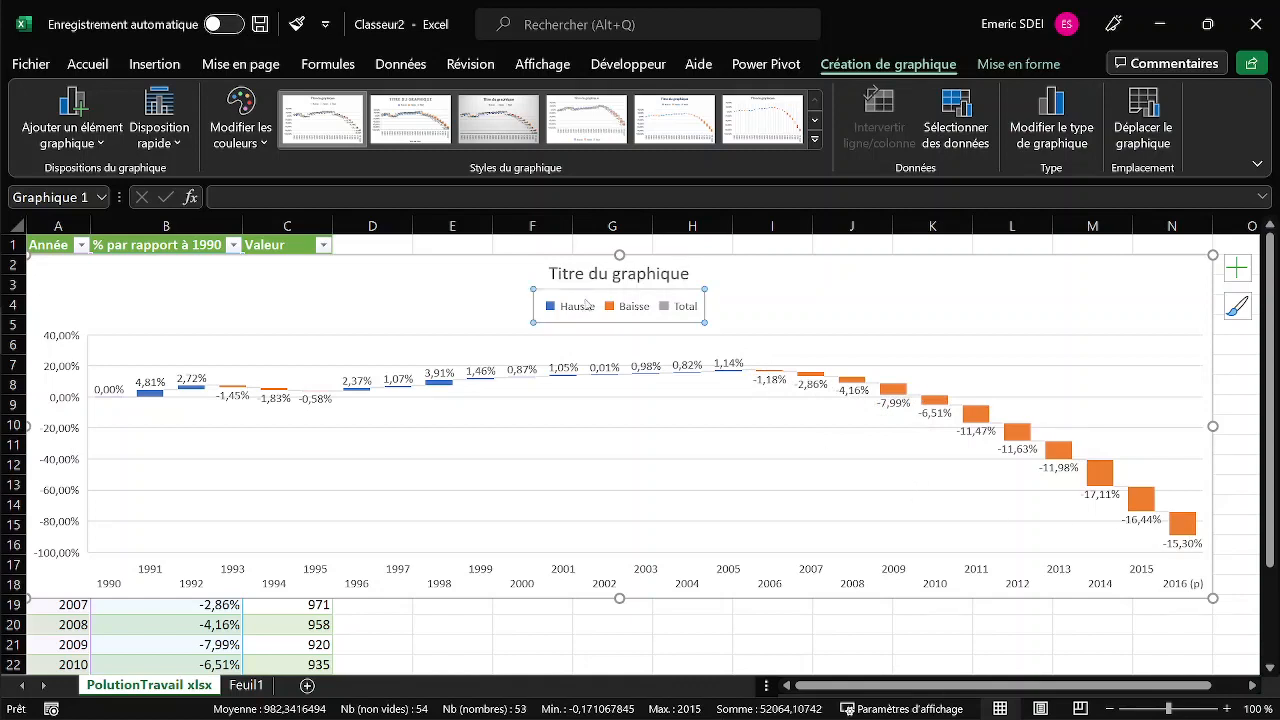
pyautogui.press('Delete')
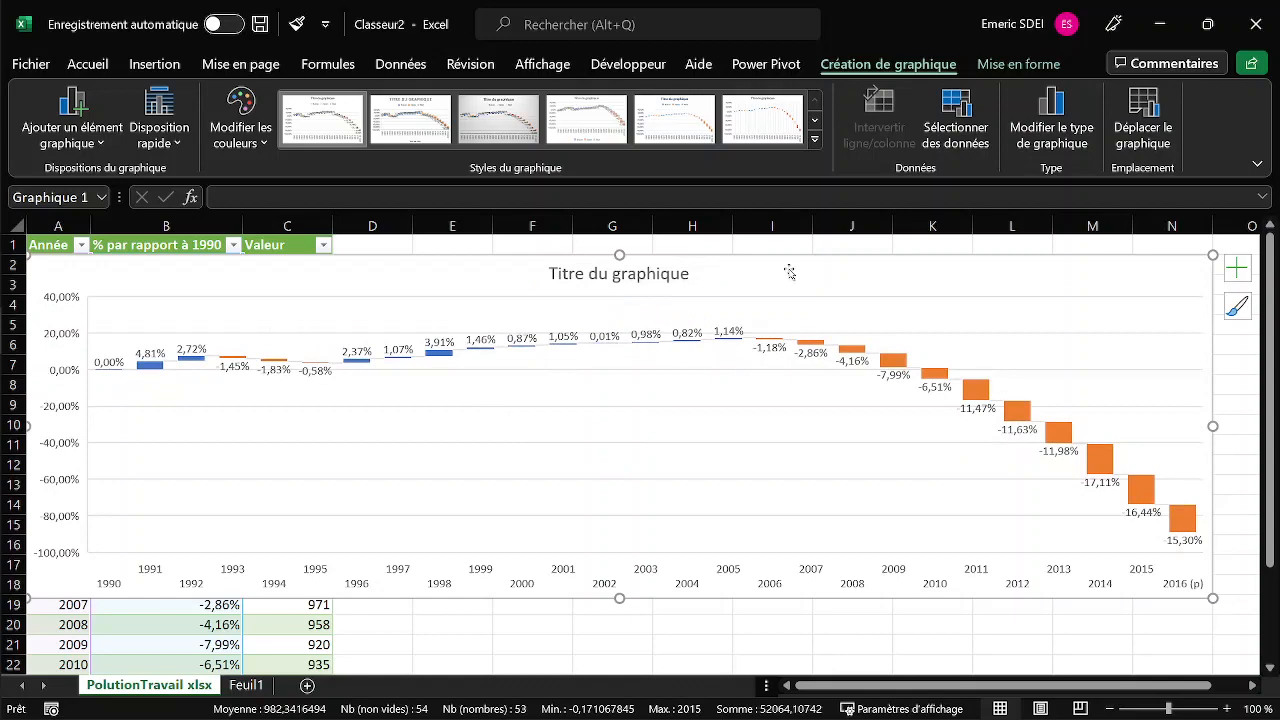
pyautogui.moveTo(767, 268); pyautogui.dragTo(770, 638)
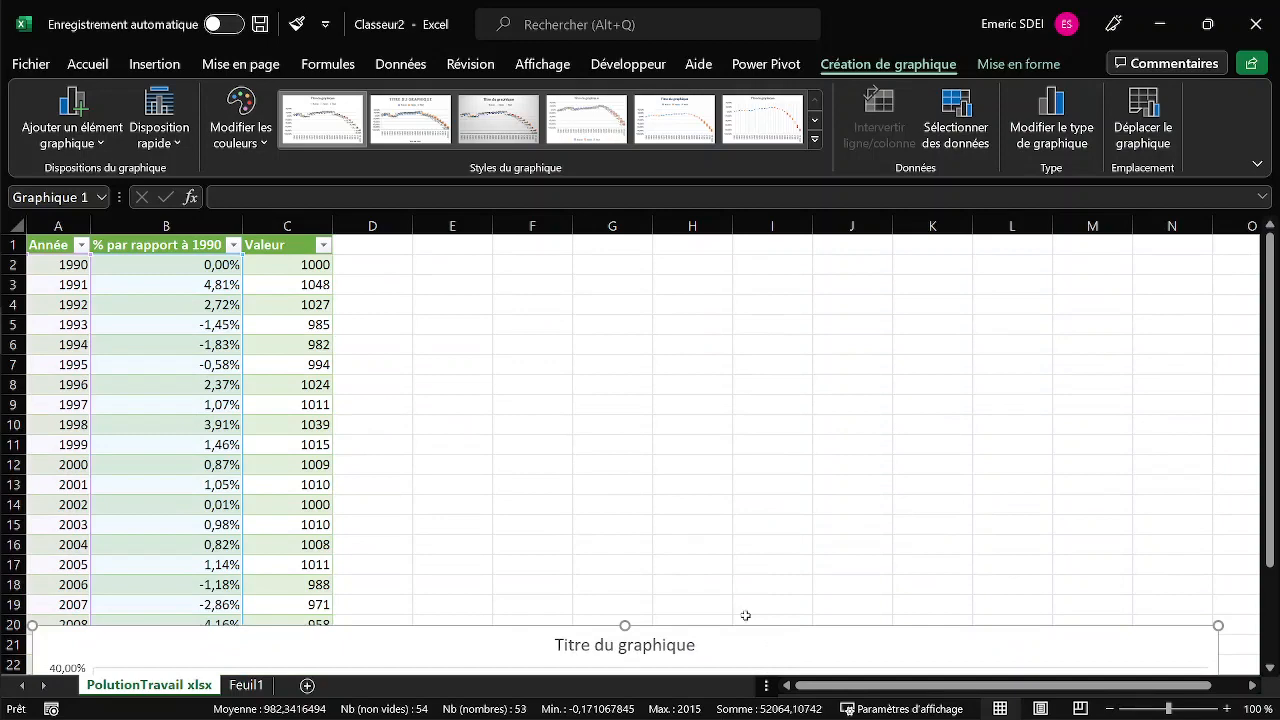
# Step: Insert a second waterfall (Cascade) chart from the Année and Valeur columns of the table
pyautogui.click(53, 237)
pyautogui.click(55, 234)
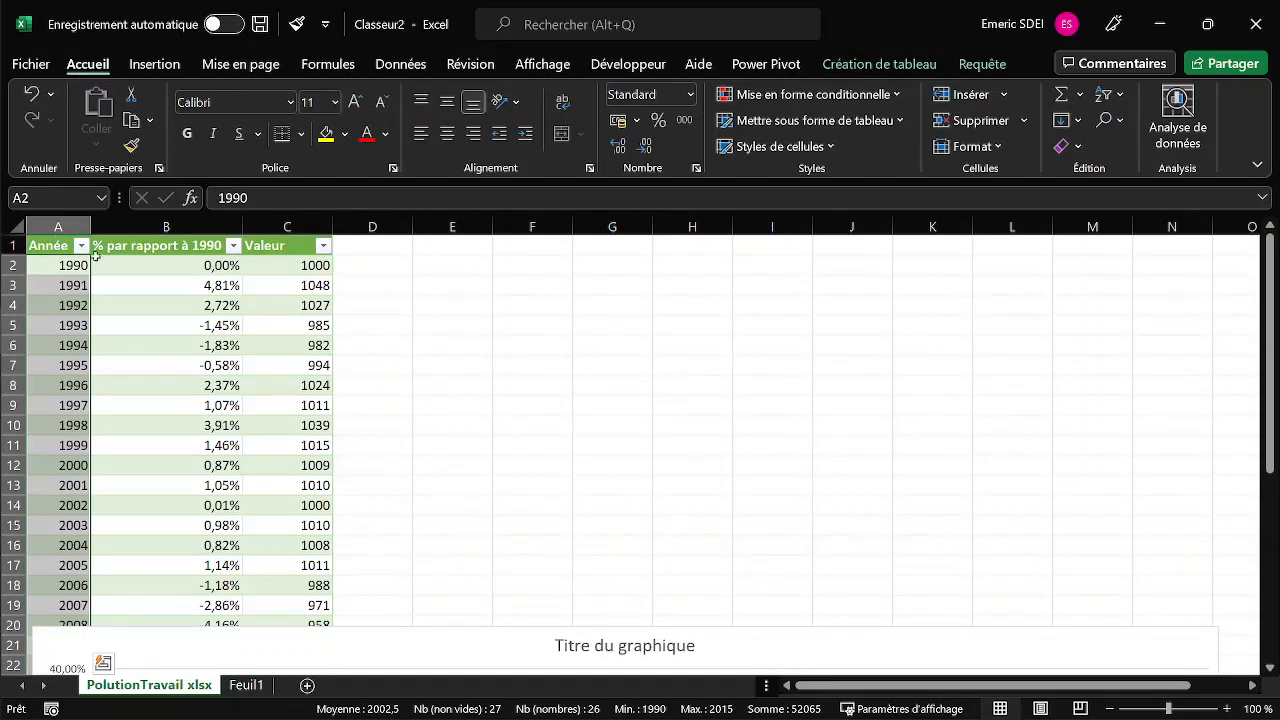
pyautogui.keyDown('ctrl'); pyautogui.click(289, 233); pyautogui.keyUp('ctrl')
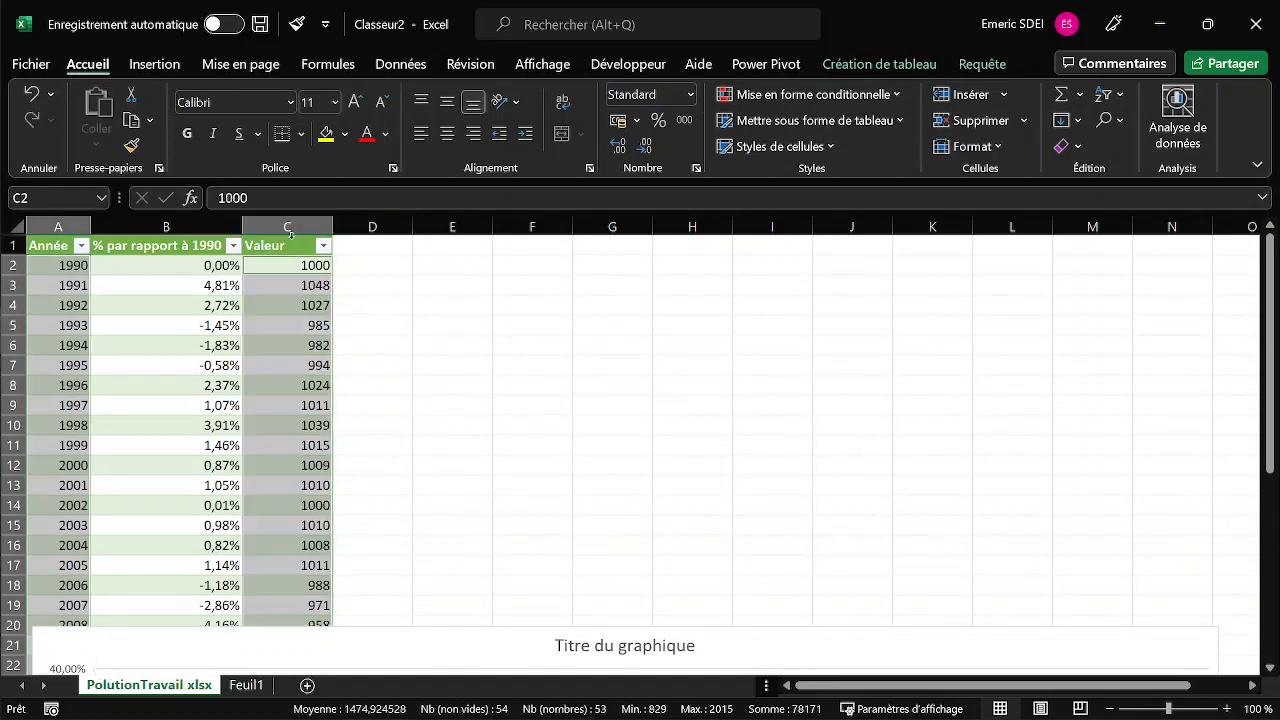
pyautogui.click(154, 66)
pyautogui.click(600, 95)
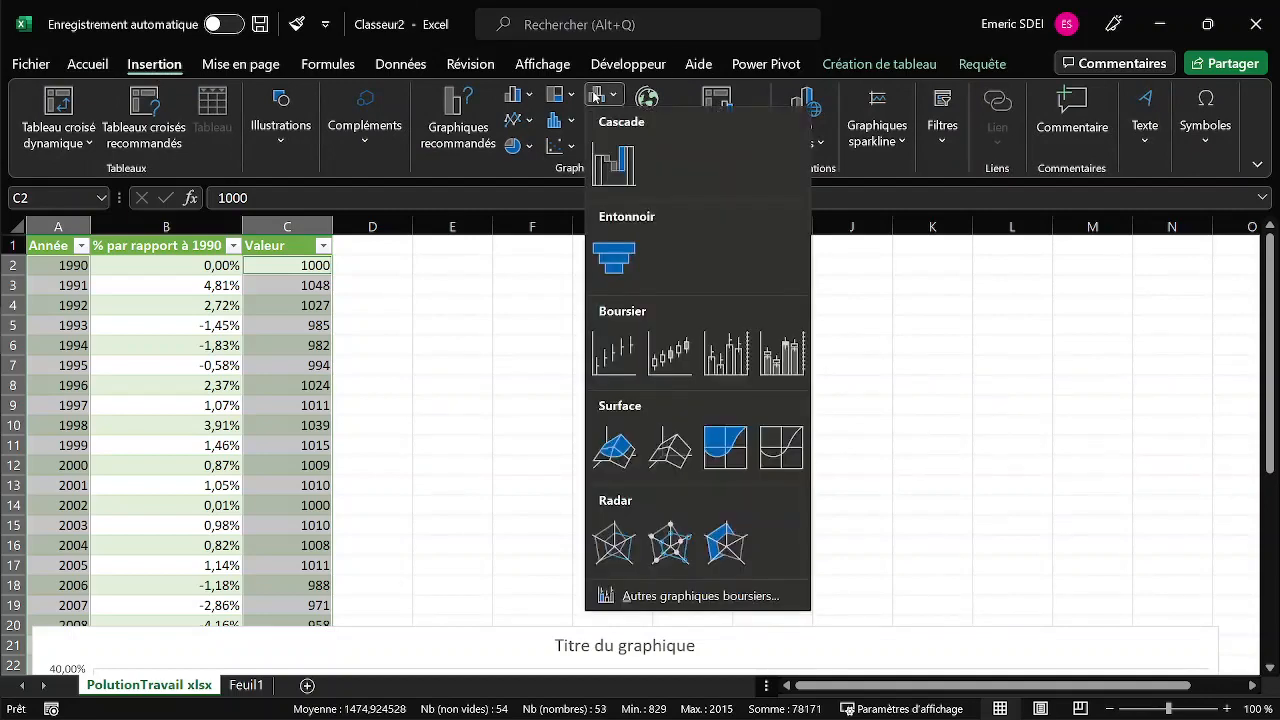
pyautogui.click(611, 160)
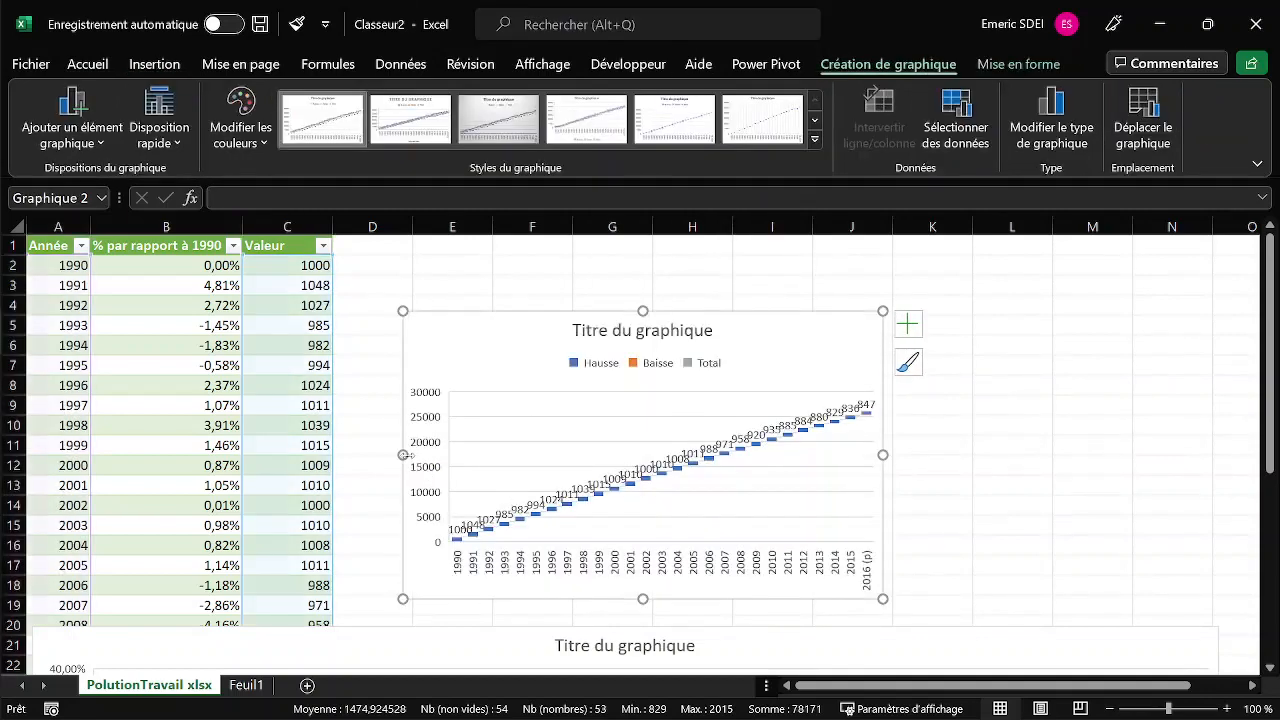
# Step: Enlarge the Valeur chart to span columns A to N and rows 2 to 18, and delete its legend
pyautogui.moveTo(405, 455); pyautogui.dragTo(26, 455)
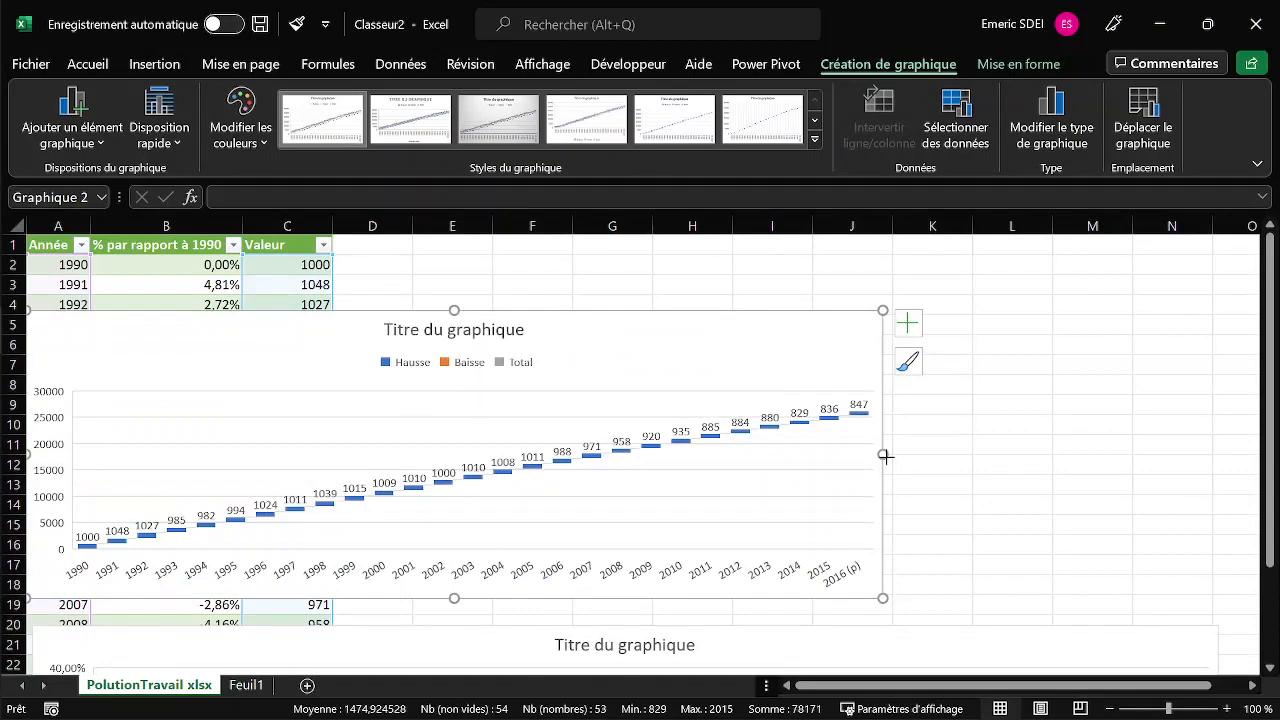
pyautogui.moveTo(886, 456); pyautogui.dragTo(1213, 450)
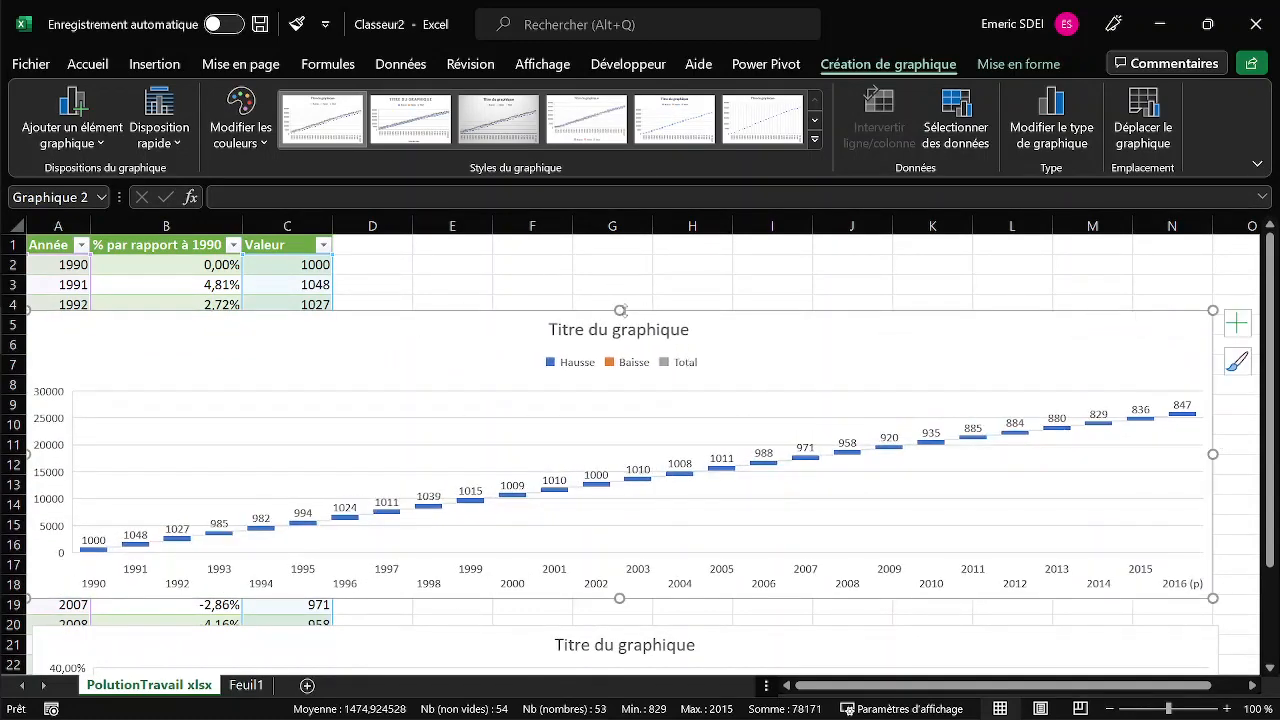
pyautogui.moveTo(620, 311); pyautogui.dragTo(620, 255)
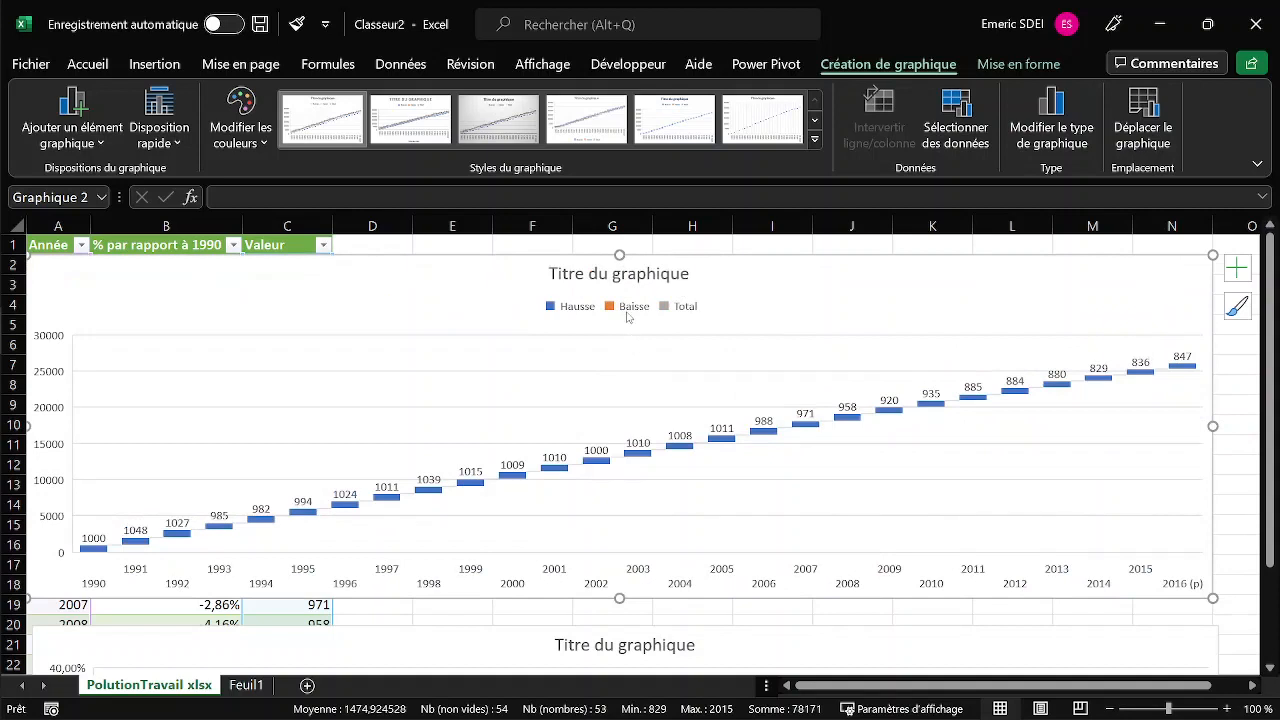
pyautogui.click(630, 308)
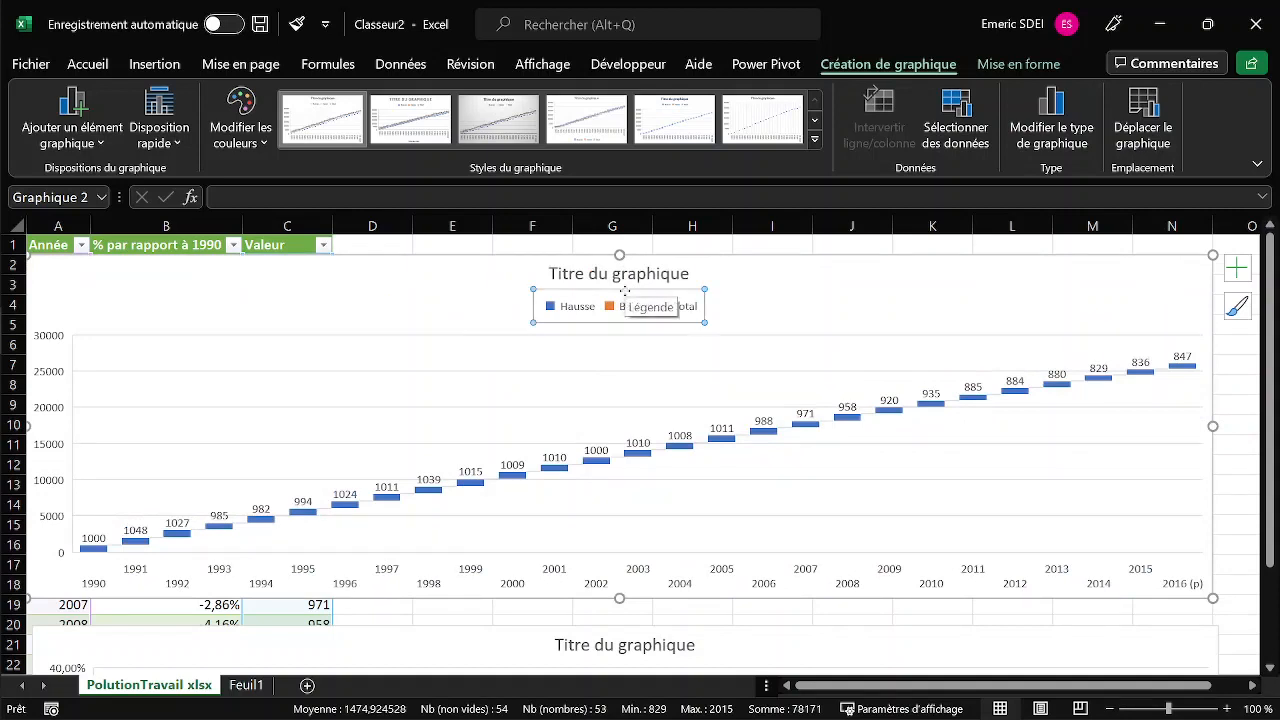
pyautogui.press('Delete')
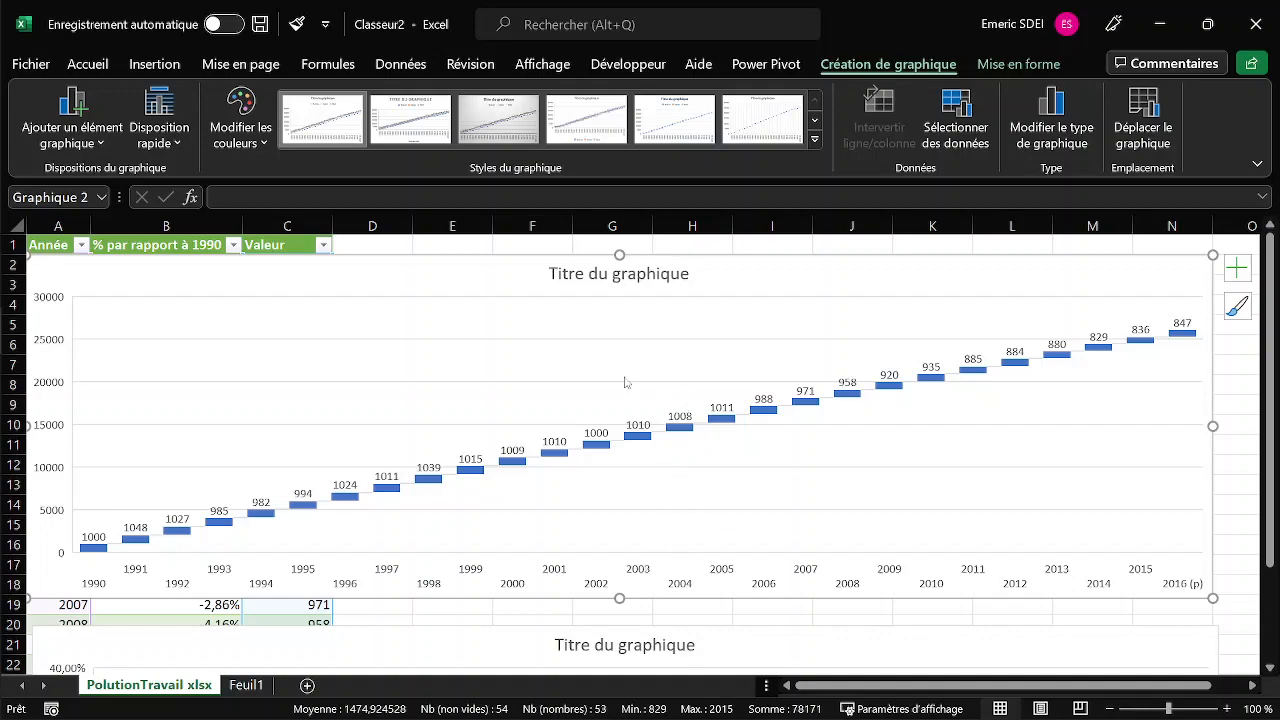
# Step: Collapse the ribbon and compare the Valeur waterfall chart with the percentage waterfall chart below it
pyautogui.hotkey('ctrl', 'F1')
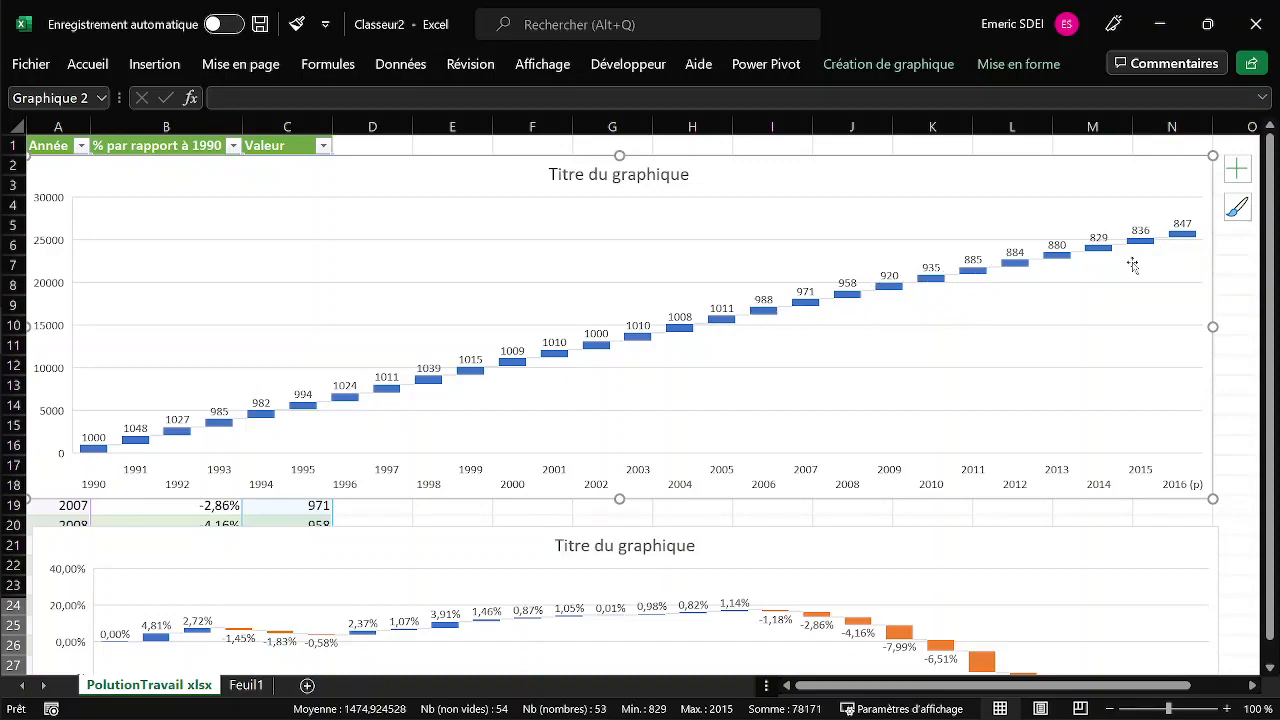
pyautogui.scroll(-3, 770, 440)
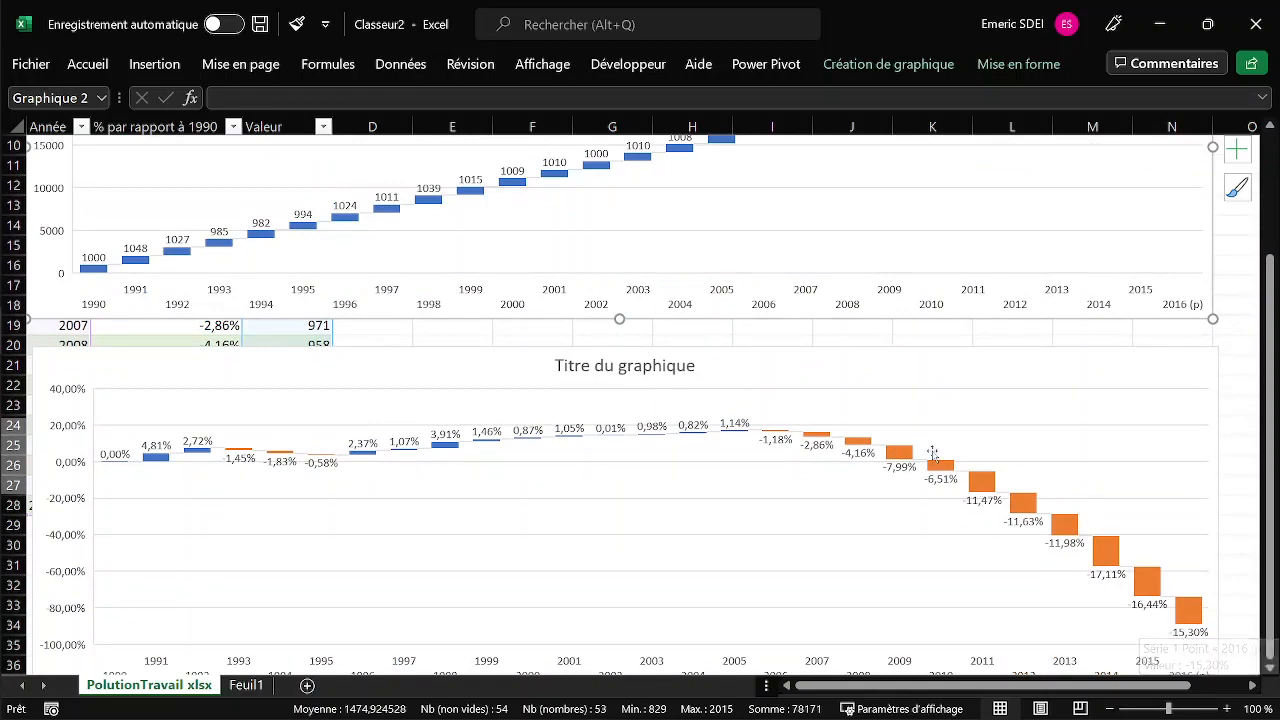
pyautogui.scroll(3, 630, 288)
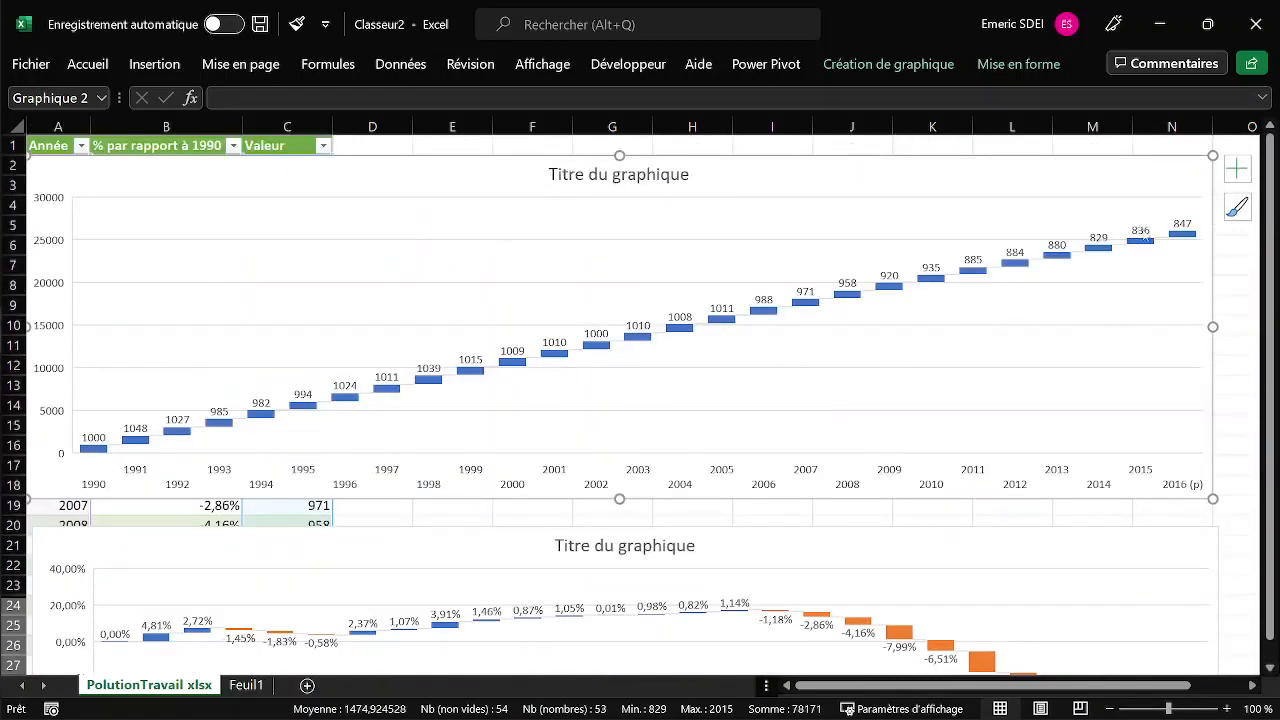